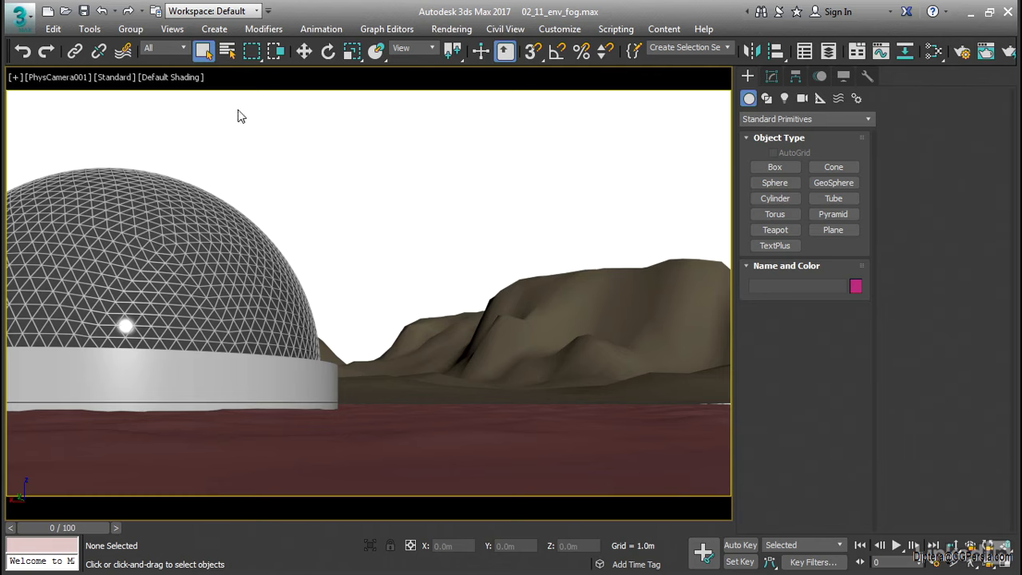
# Step: Give the camera viewport a solid color background and illuminate it with the scene lights
pyautogui.click(174, 31)
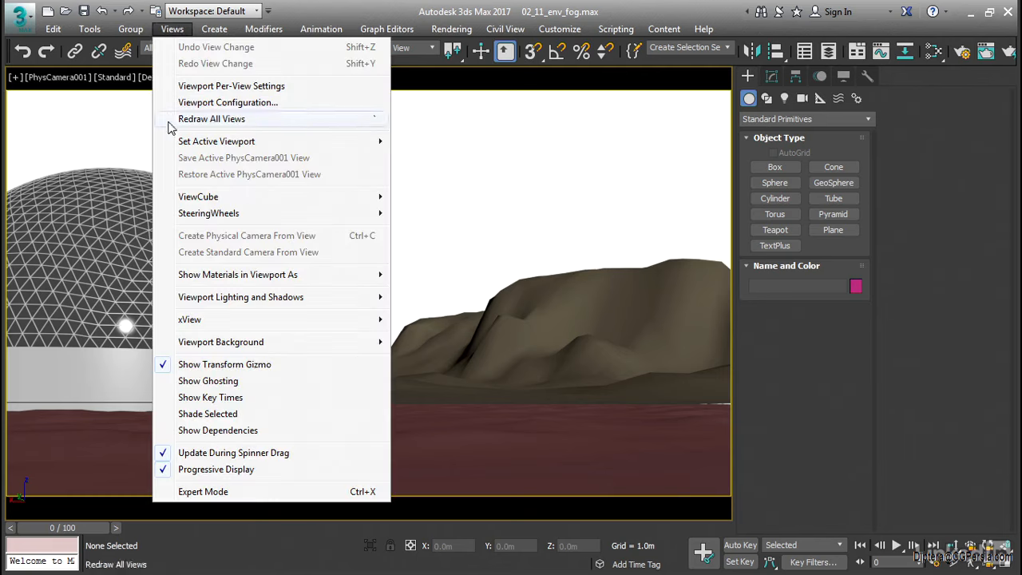
pyautogui.moveTo(257, 350)
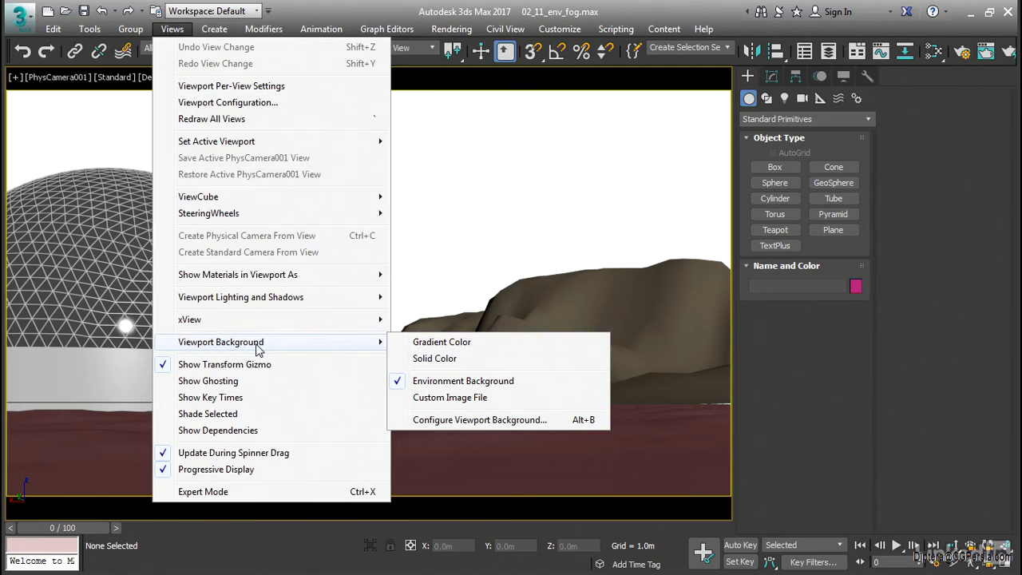
pyautogui.click(494, 360)
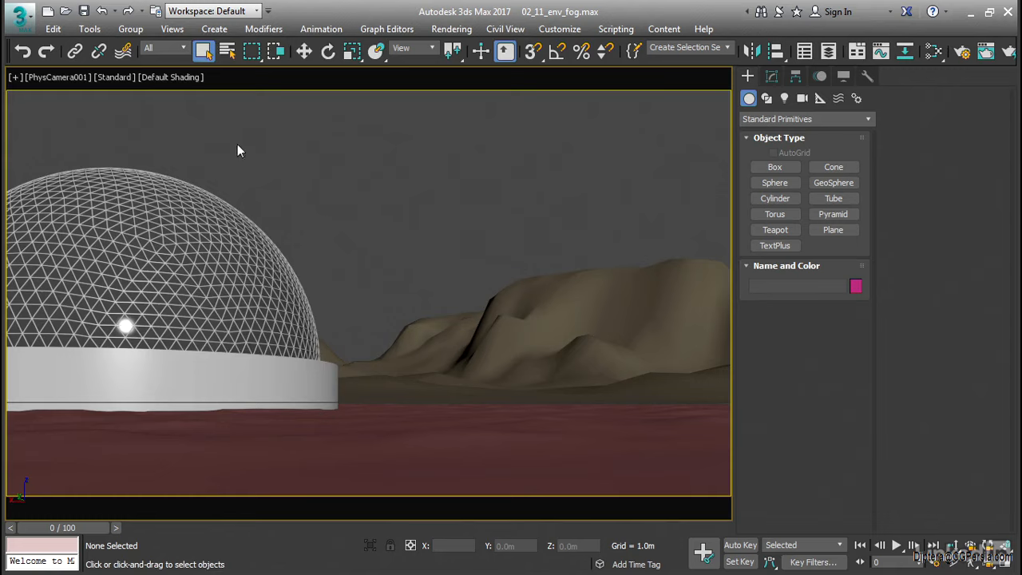
pyautogui.click(119, 77)
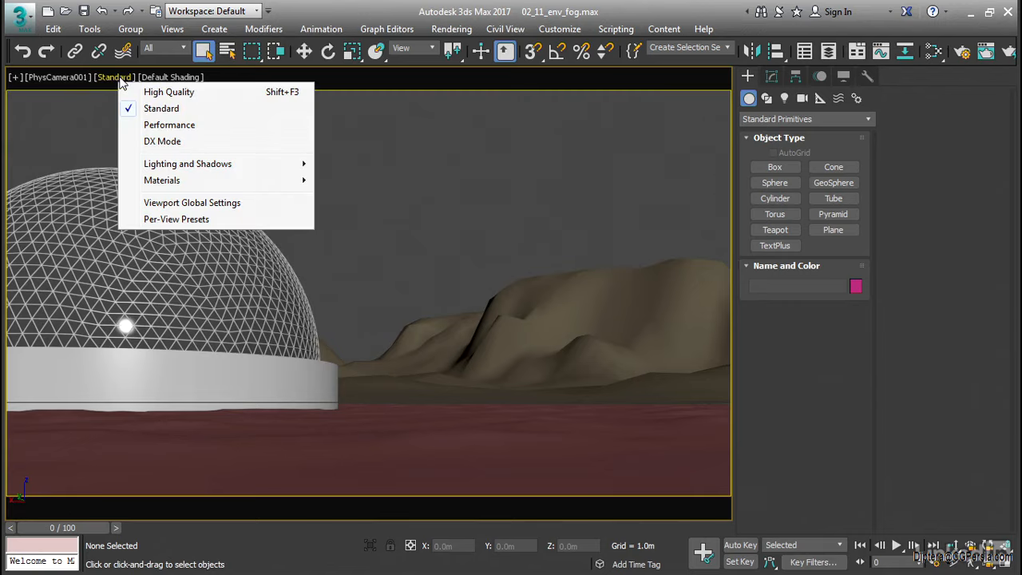
pyautogui.moveTo(216, 169)
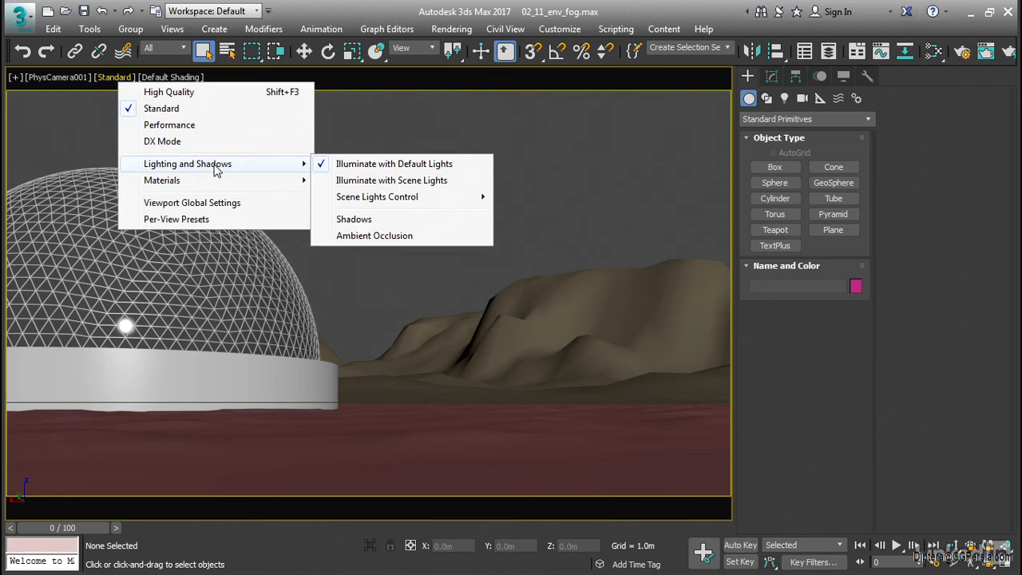
pyautogui.click(457, 182)
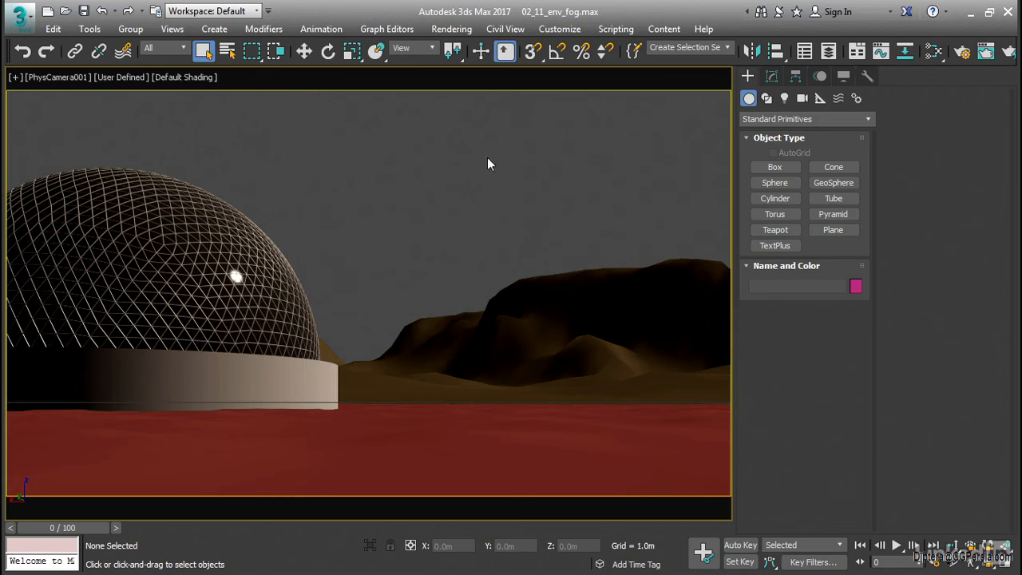
# Step: Add a Fog atmospheric effect to the scene's environment settings
pyautogui.click(459, 32)
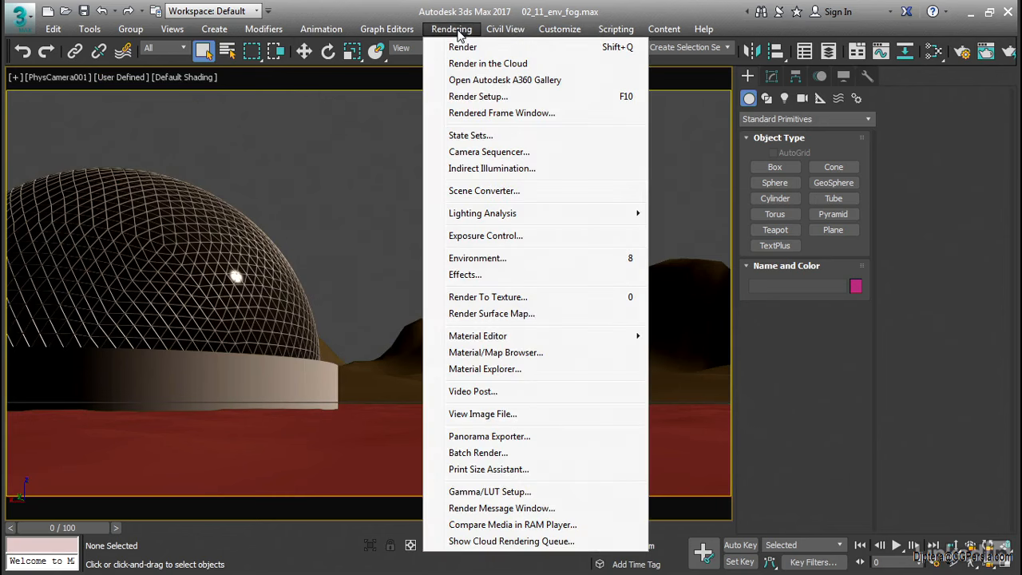
pyautogui.click(547, 260)
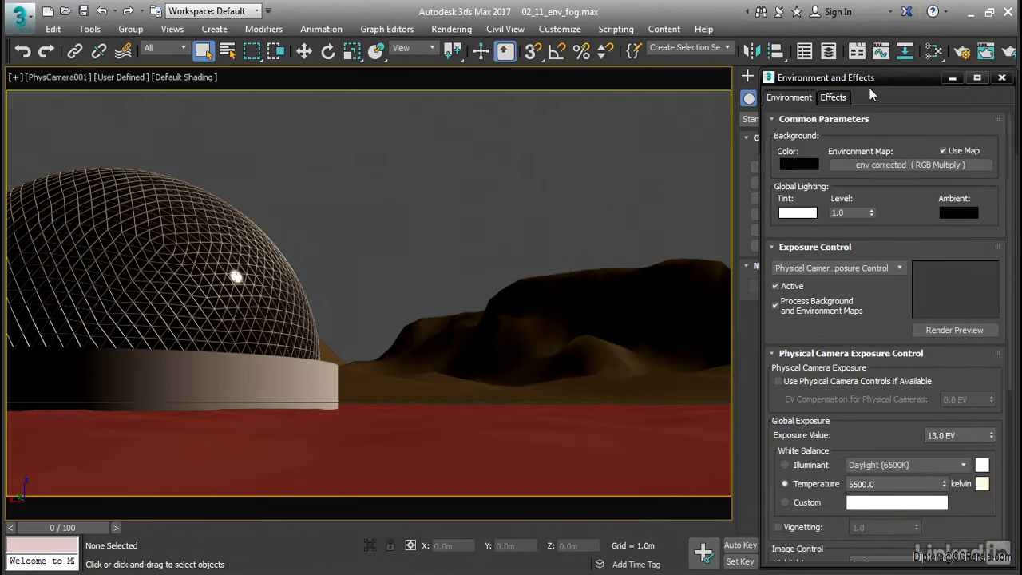
pyautogui.click(863, 312)
pyautogui.scroll(-5, 862, 318)
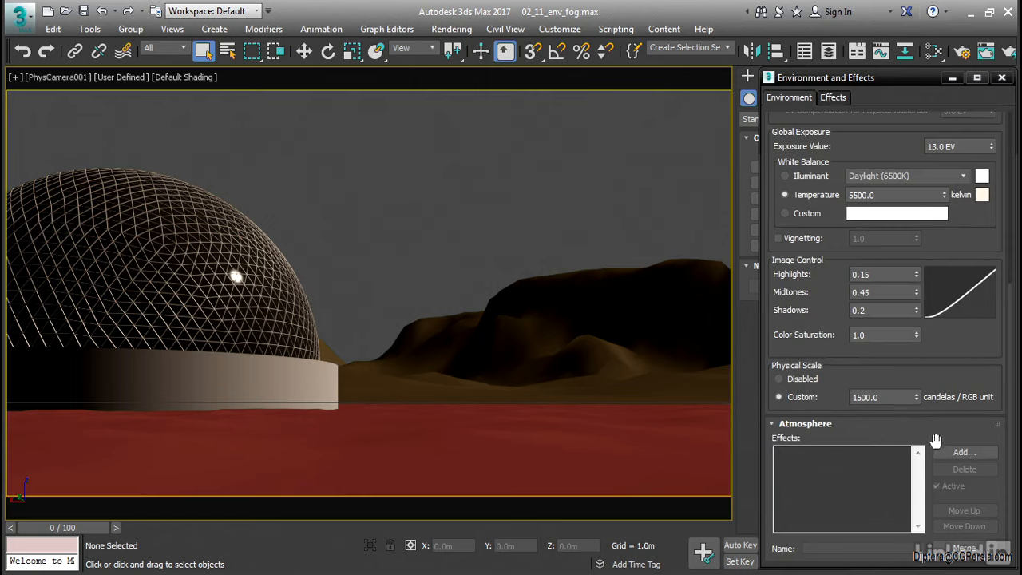
pyautogui.click(983, 454)
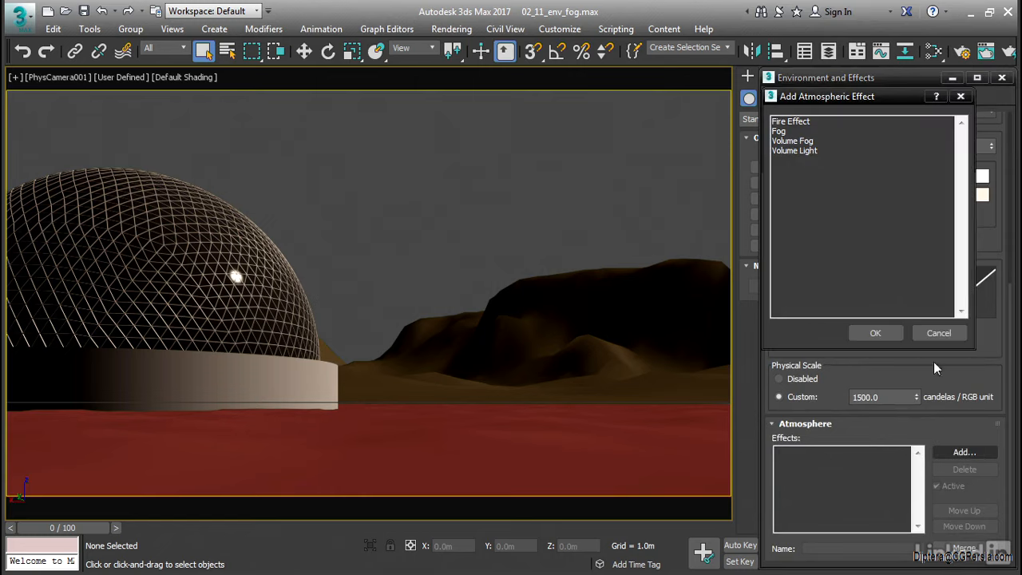
pyautogui.moveTo(884, 97); pyautogui.dragTo(697, 144)
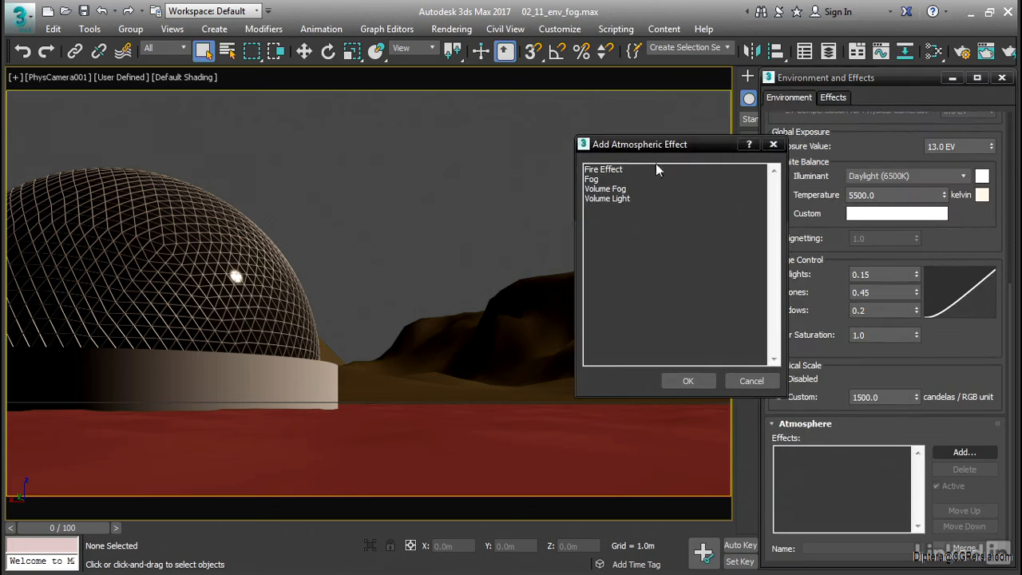
pyautogui.click(593, 180)
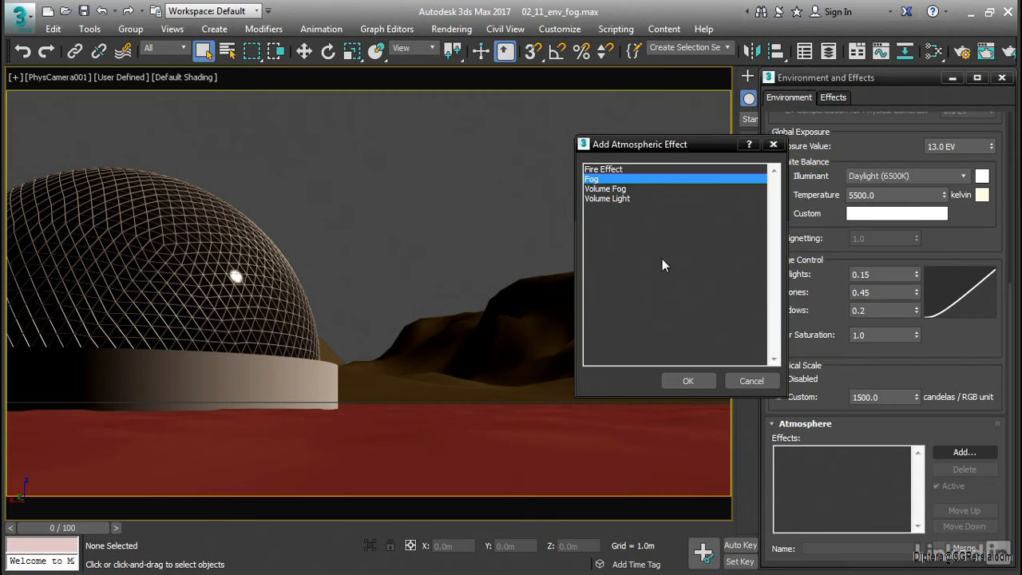
pyautogui.click(689, 381)
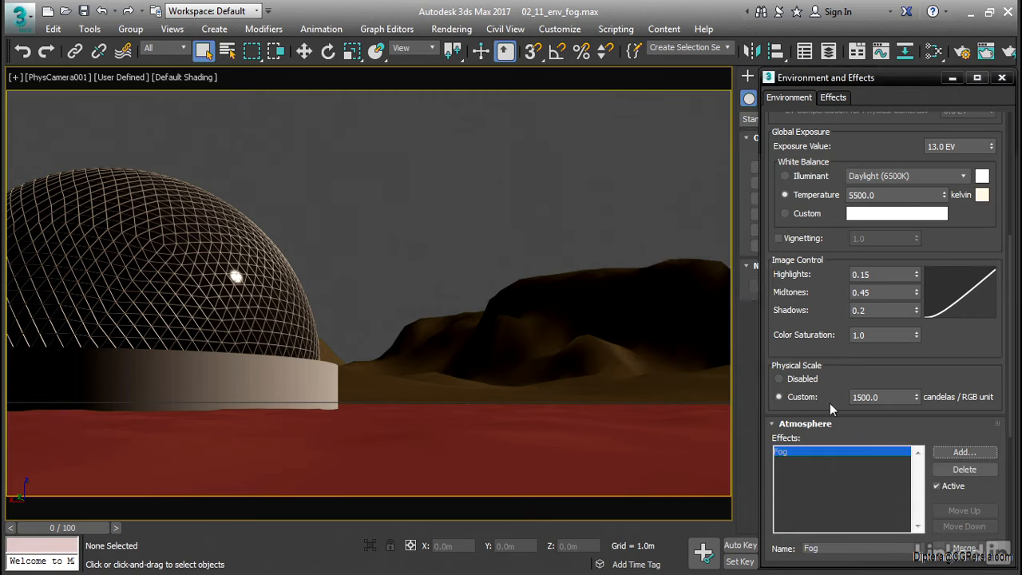
# Step: Rename the fog effect as Fog Atmos
pyautogui.moveTo(840, 414); pyautogui.dragTo(828, 160)
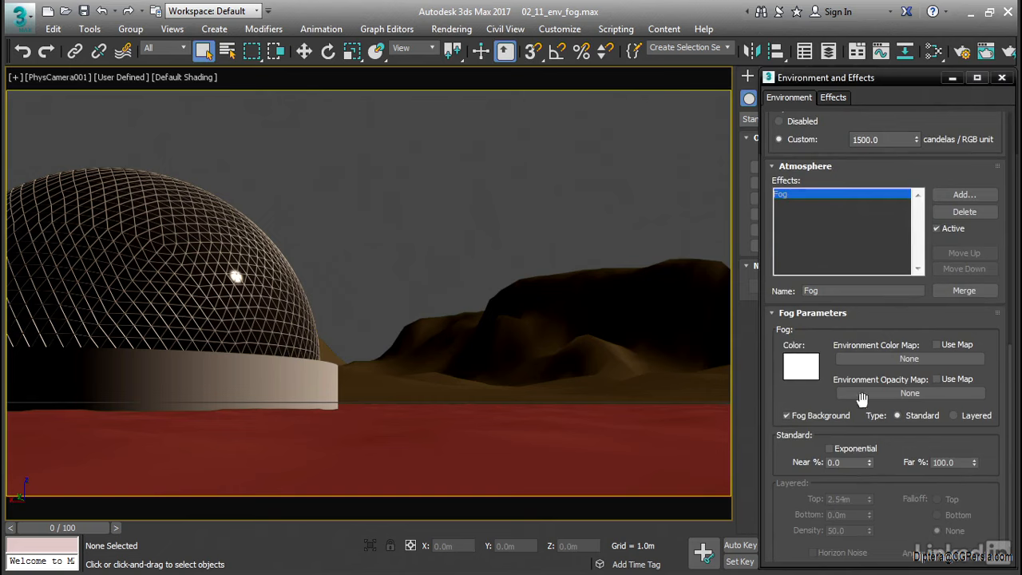
pyautogui.click(827, 289)
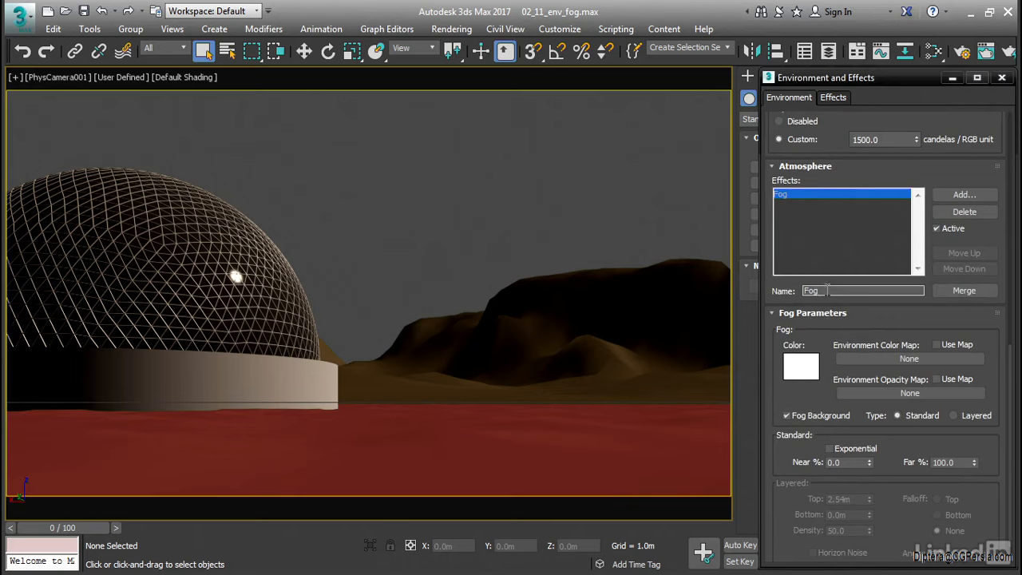
pyautogui.write('Atmos')
pyautogui.press('Return')
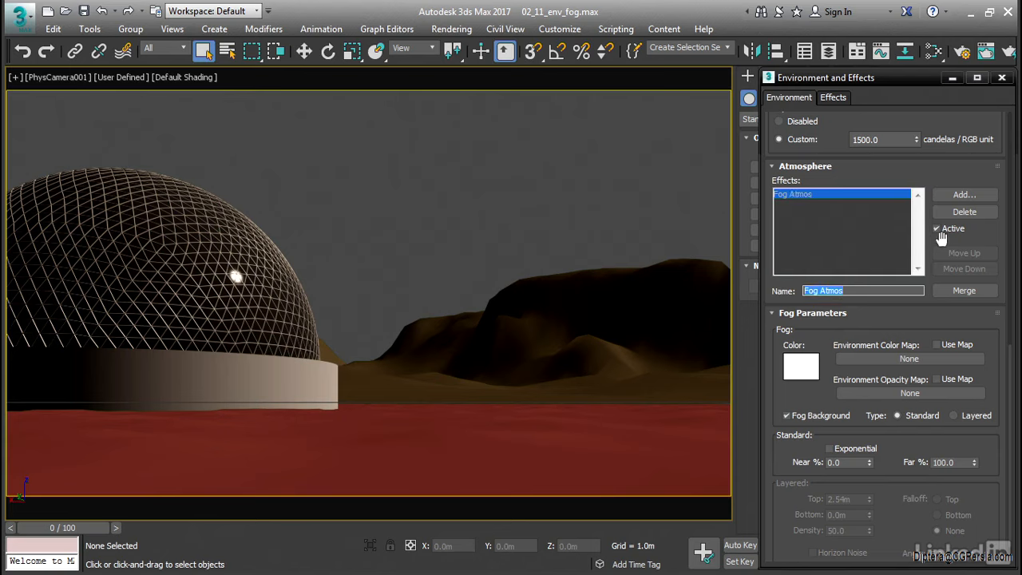
# Step: Switch the fog type to Layered, with a top of 100 m and a density of 1
pyautogui.moveTo(789, 389); pyautogui.dragTo(776, 355)
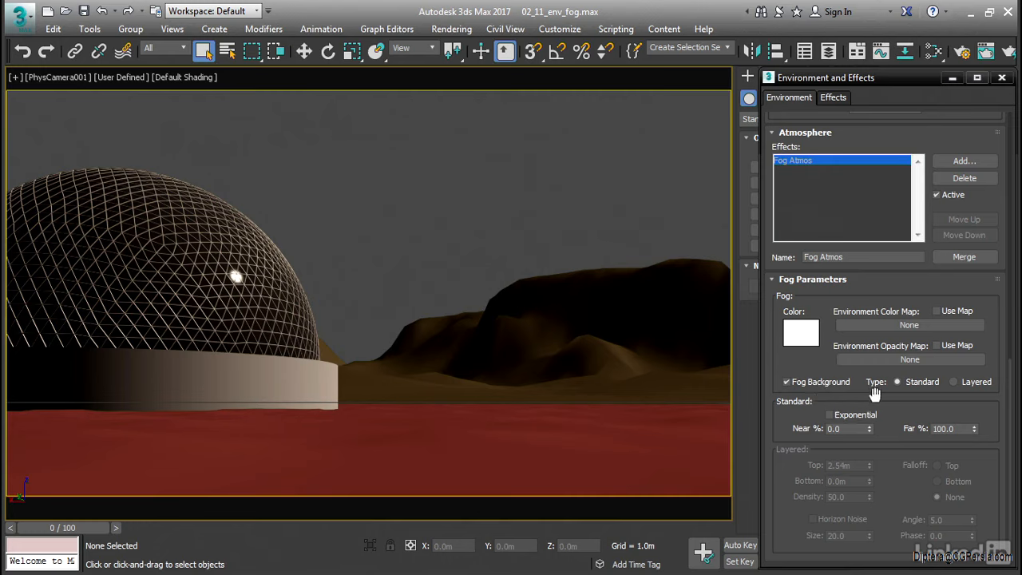
pyautogui.click(953, 383)
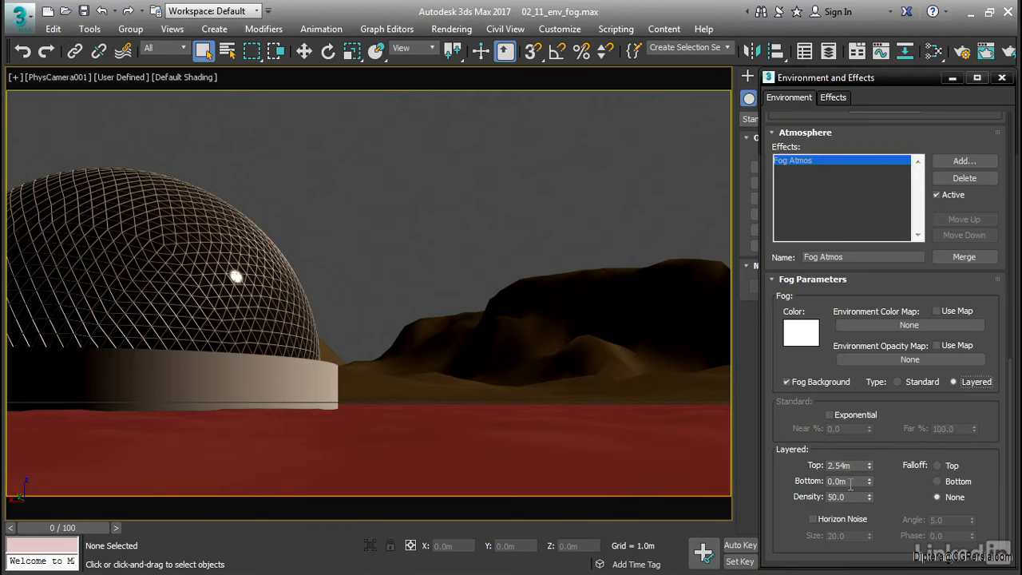
pyautogui.doubleClick(851, 465)
pyautogui.write('100')
pyautogui.press('Return')
pyautogui.doubleClick(851, 496)
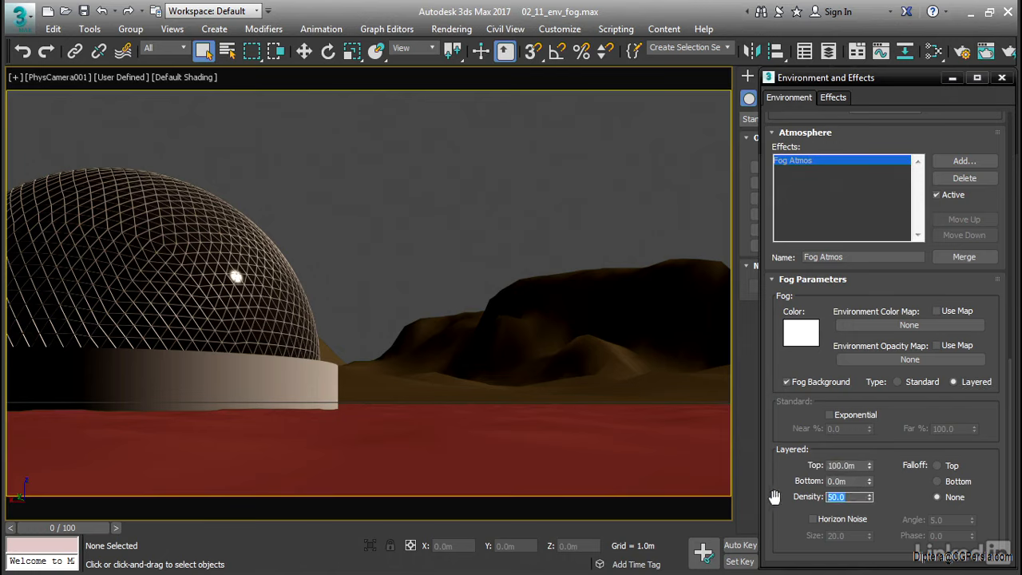
pyautogui.write('1')
pyautogui.press('Return')
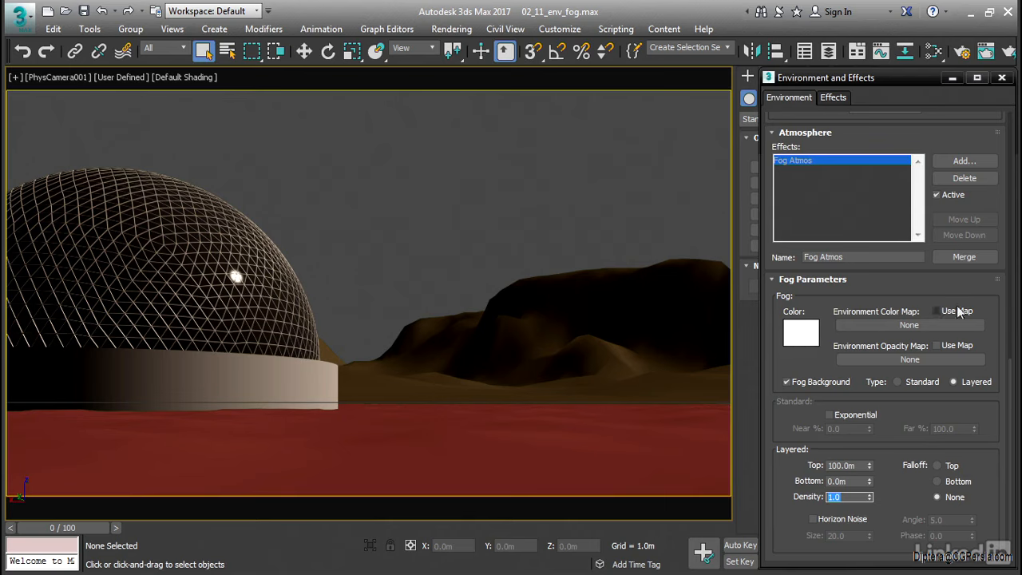
# Step: Assign a ColorMap as the fog's environment color map and place it as an instance in the material editor's node view
pyautogui.click(888, 325)
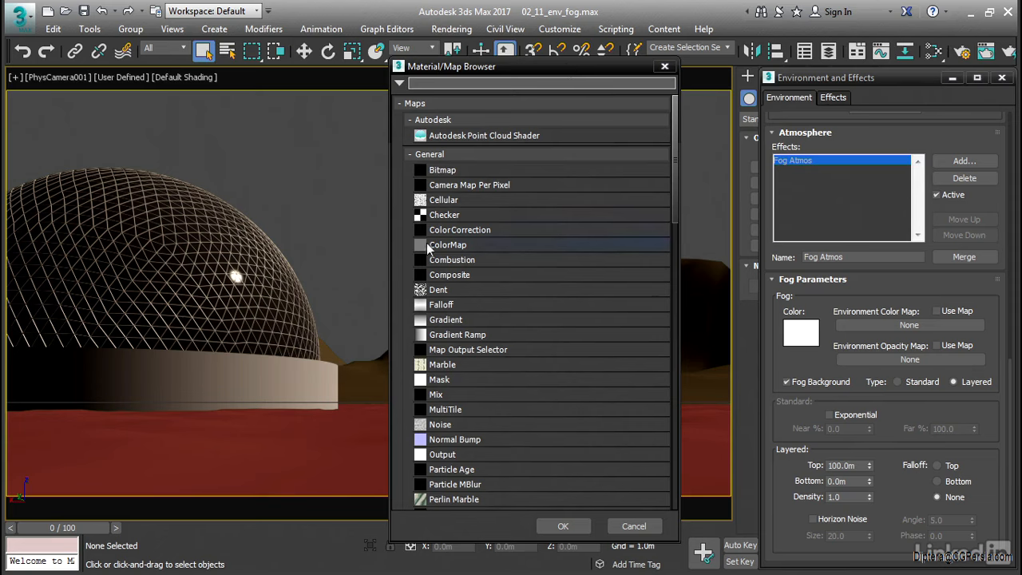
pyautogui.doubleClick(502, 244)
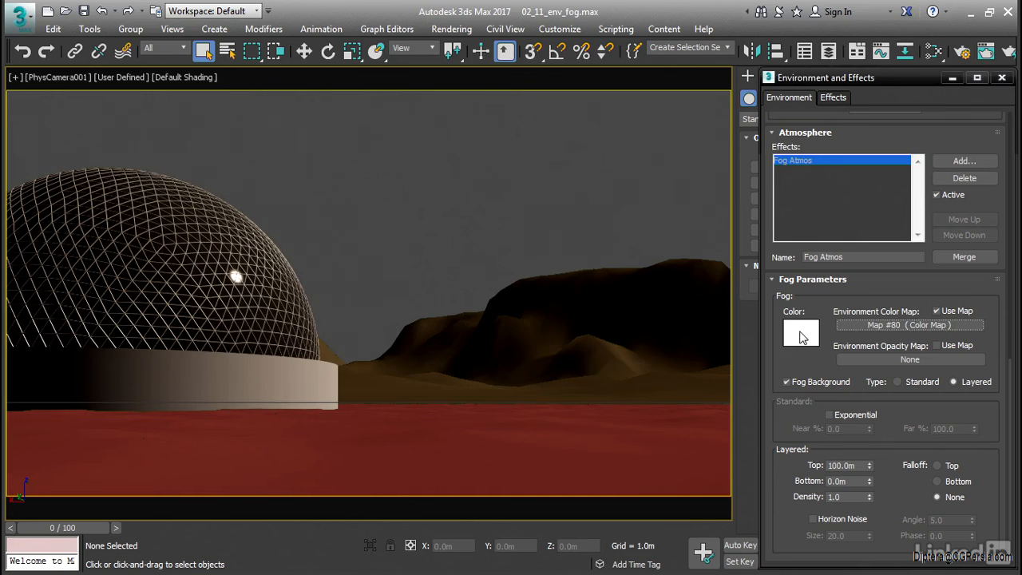
pyautogui.click(934, 53)
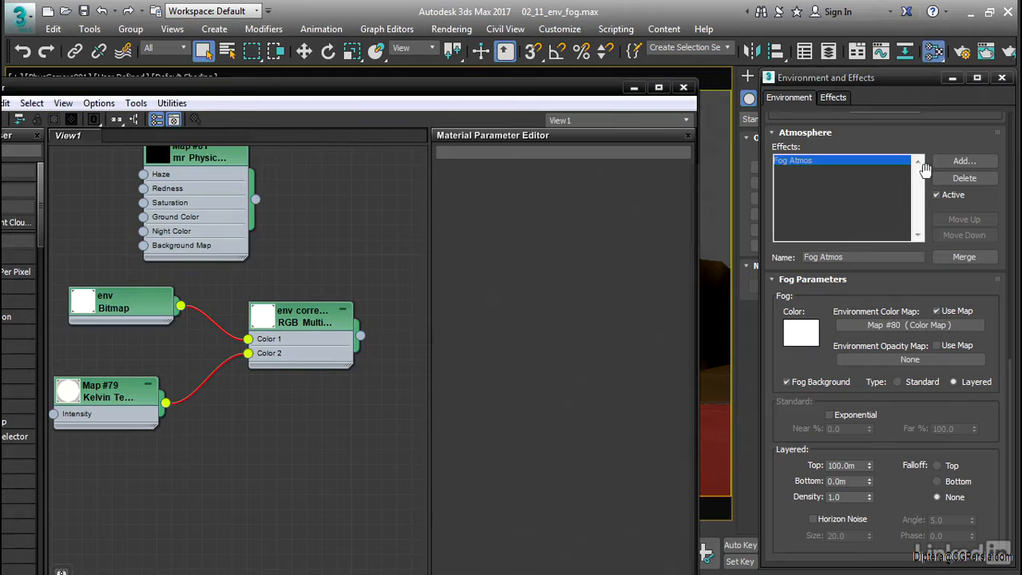
pyautogui.moveTo(903, 324); pyautogui.dragTo(266, 465)
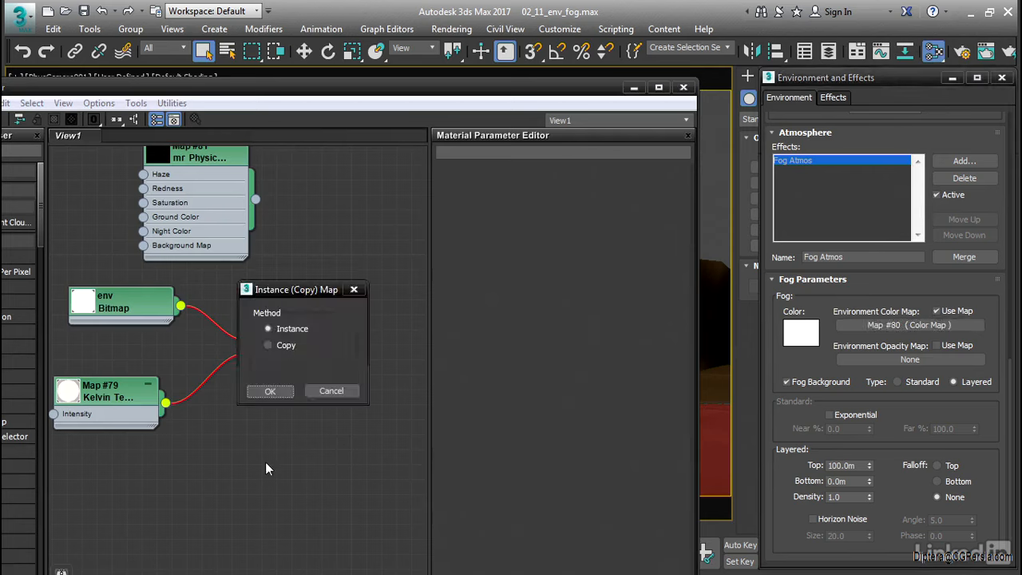
pyautogui.click(271, 391)
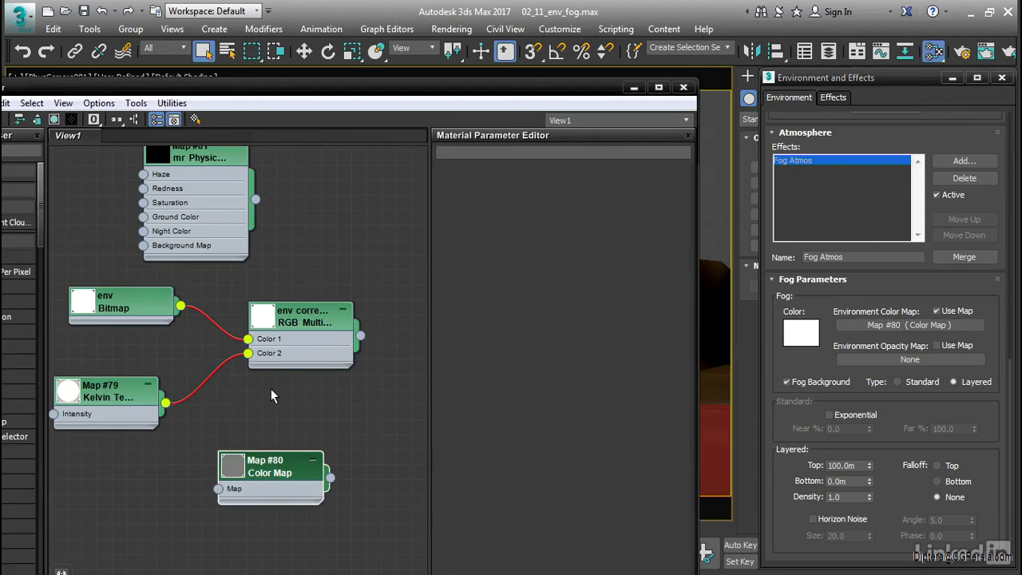
# Step: Open the fog's color map parameters and rename the map Atmos Color
pyautogui.doubleClick(289, 468)
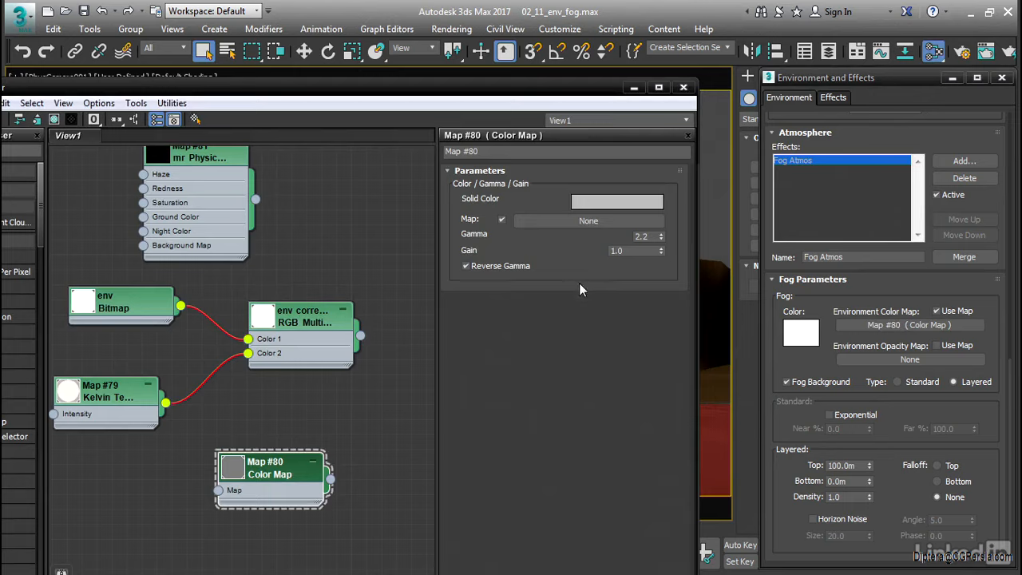
pyautogui.moveTo(494, 152); pyautogui.dragTo(420, 149)
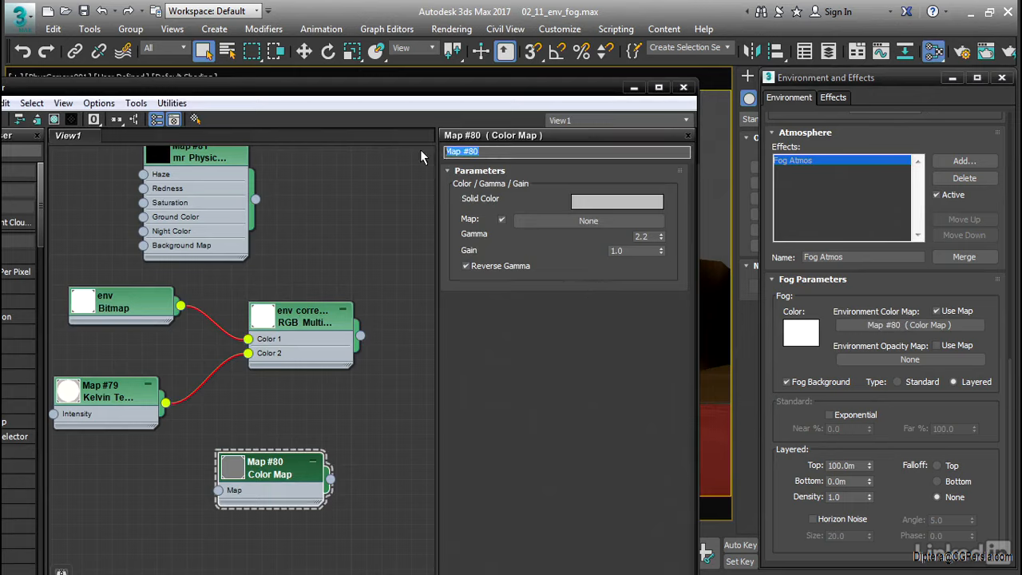
pyautogui.write('A')
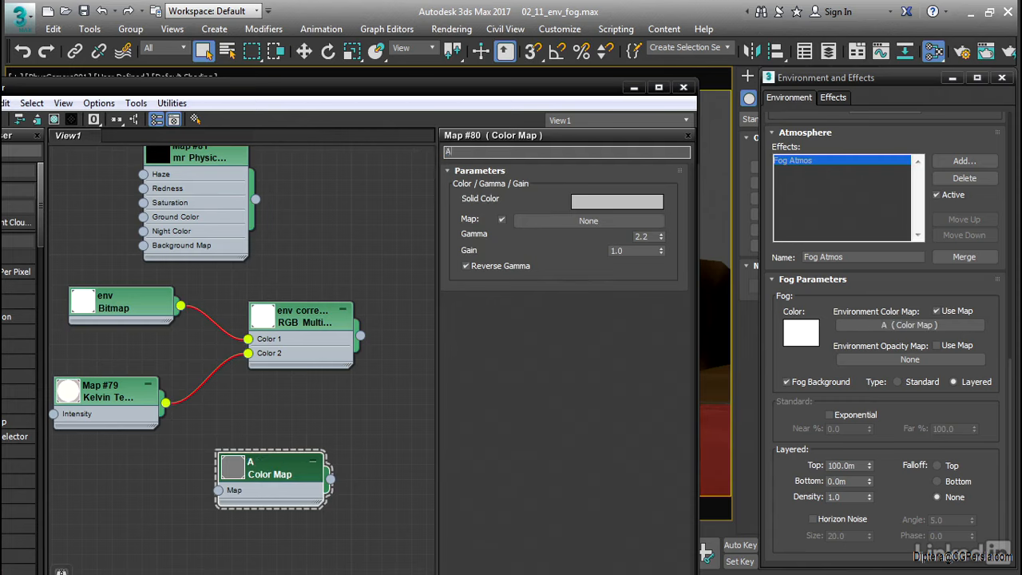
pyautogui.write('tmos Color')
pyautogui.press('Return')
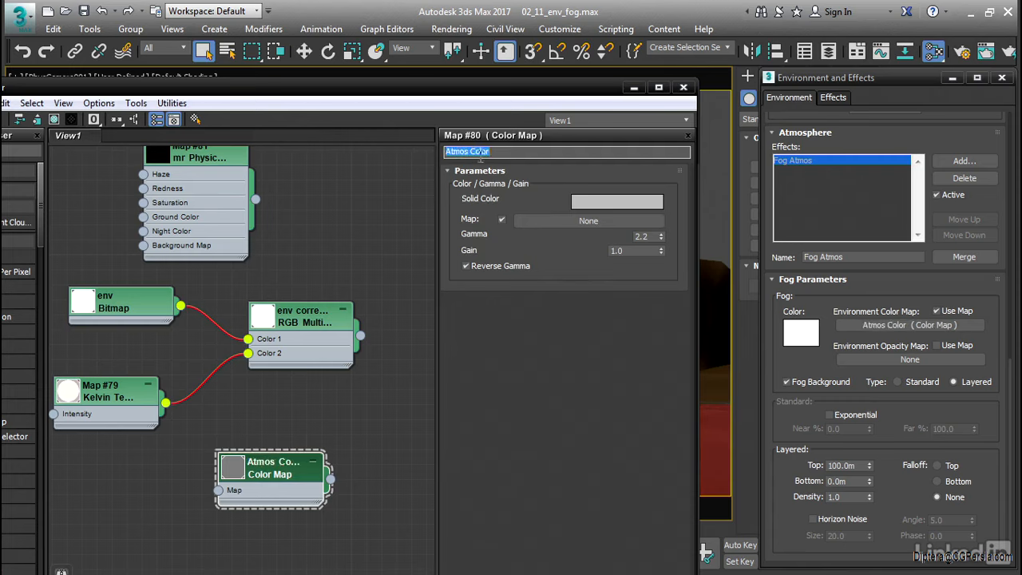
# Step: Set the Atmos Color map's solid color to hue 0.56, saturation 0.83 and value 0.4
pyautogui.click(644, 201)
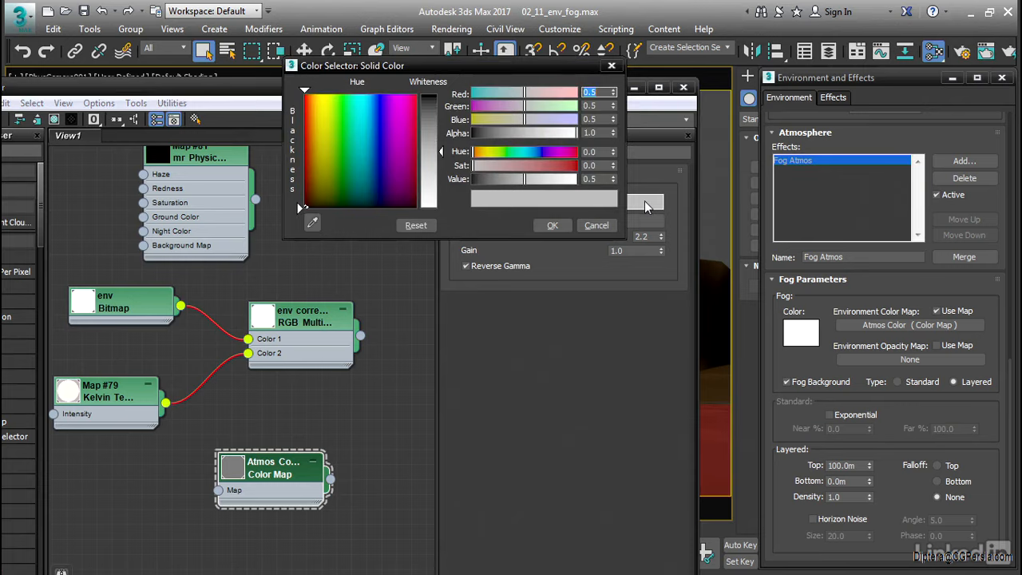
pyautogui.doubleClick(588, 151)
pyautogui.write('0.56')
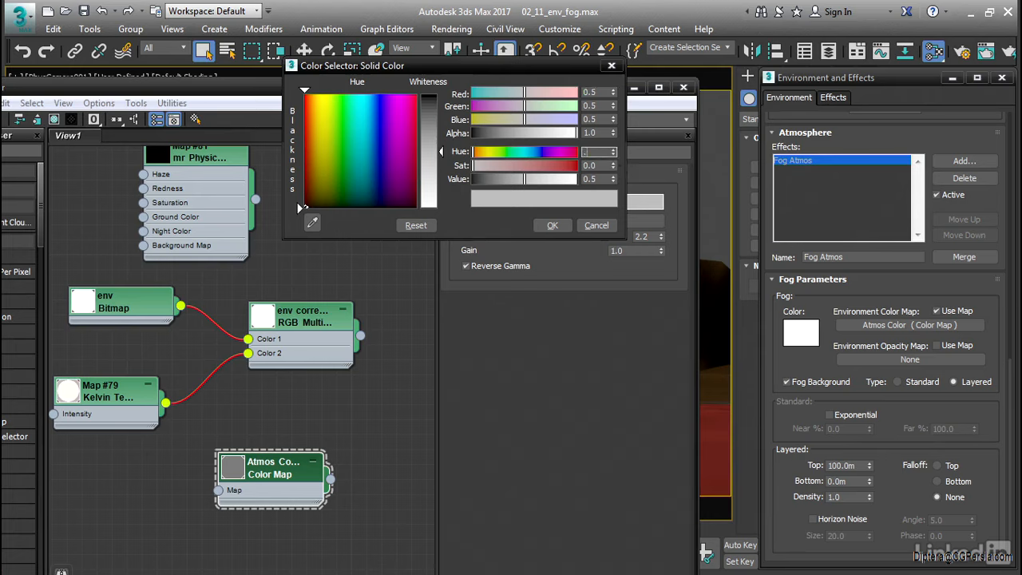
pyautogui.press('Return')
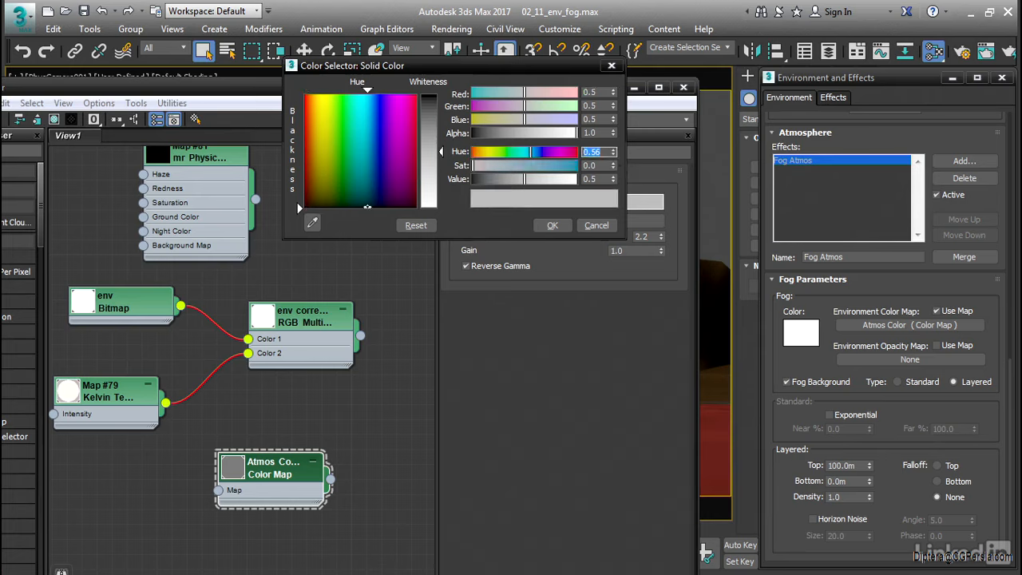
pyautogui.doubleClick(590, 165)
pyautogui.write('.83')
pyautogui.doubleClick(595, 179)
pyautogui.write('0.4')
pyautogui.press('Return')
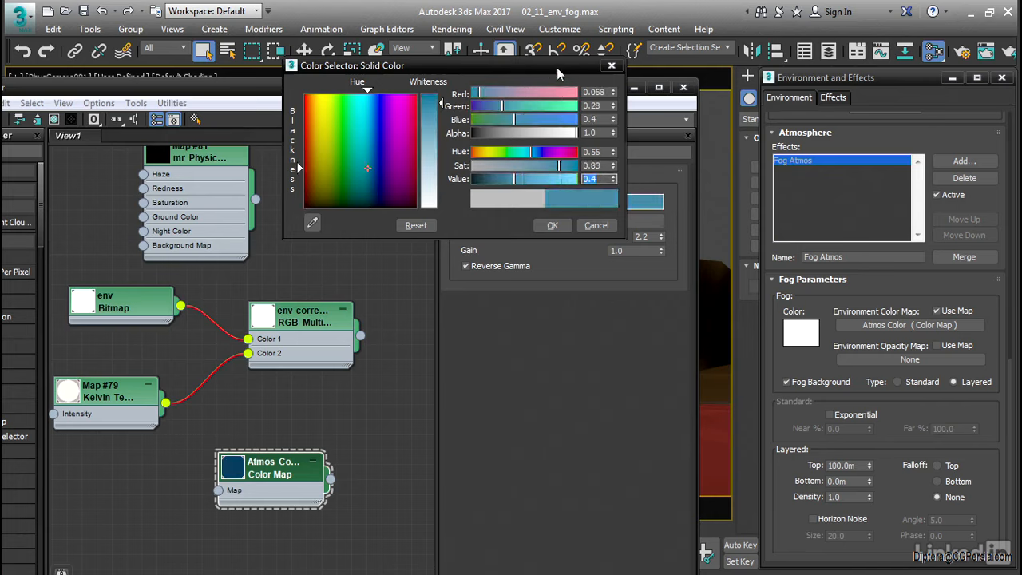
pyautogui.moveTo(557, 67); pyautogui.dragTo(498, 109)
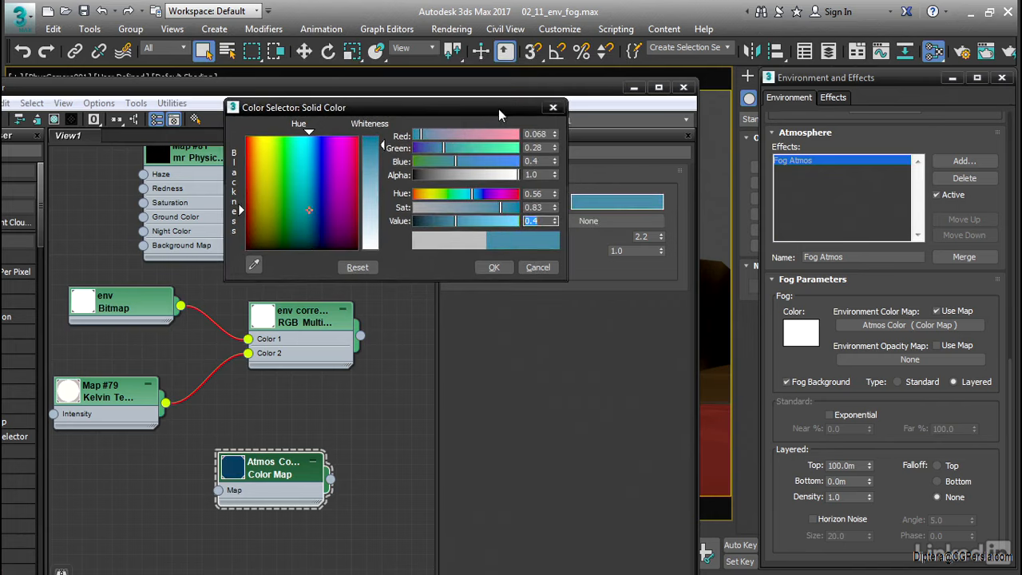
pyautogui.click(495, 267)
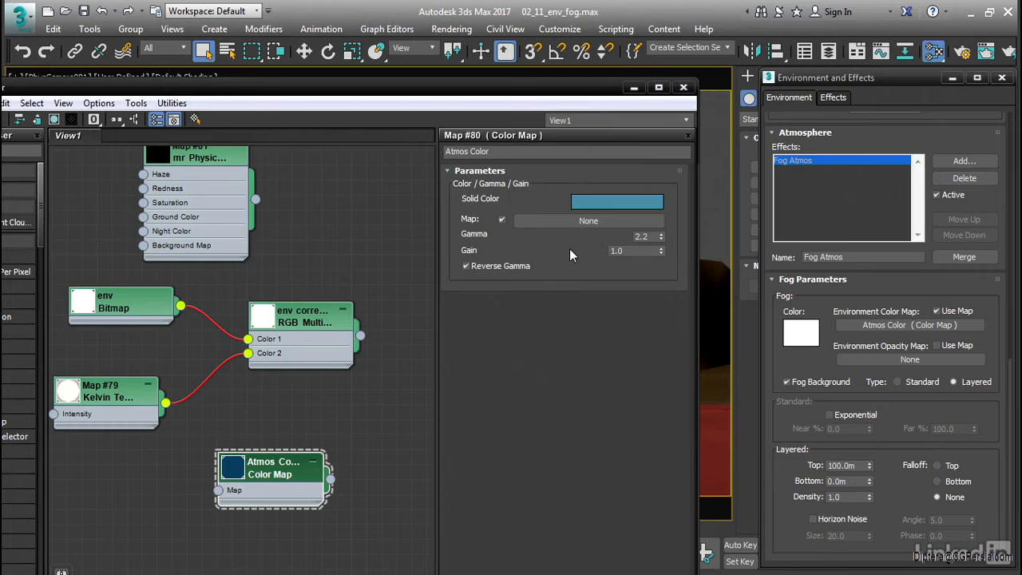
# Step: Set the Atmos Color map's gamma to 1.0 and gain to 100, with Reverse Gamma turned off
pyautogui.moveTo(652, 236); pyautogui.dragTo(627, 236)
pyautogui.write('1.0')
pyautogui.press('Return')
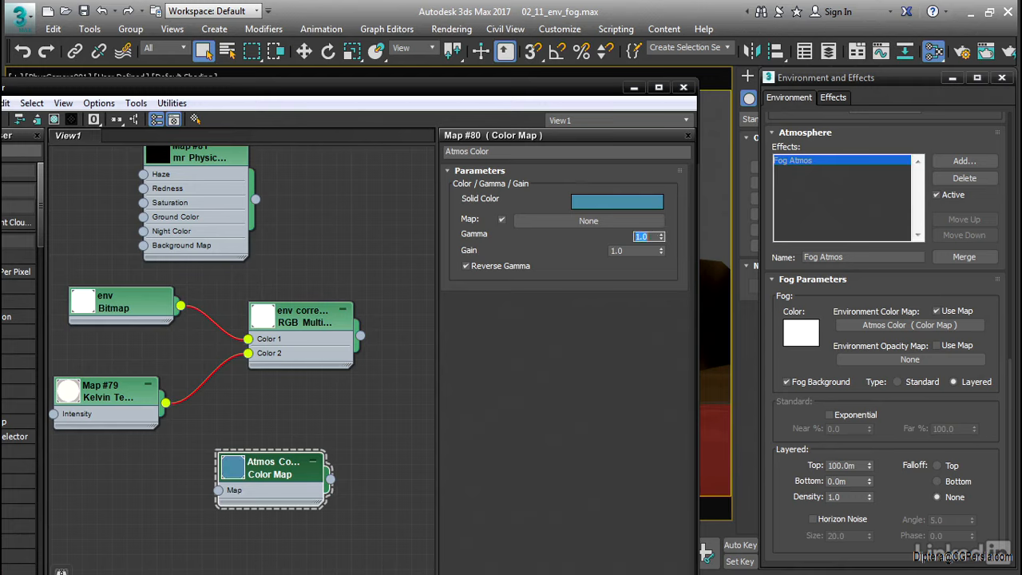
pyautogui.click(465, 267)
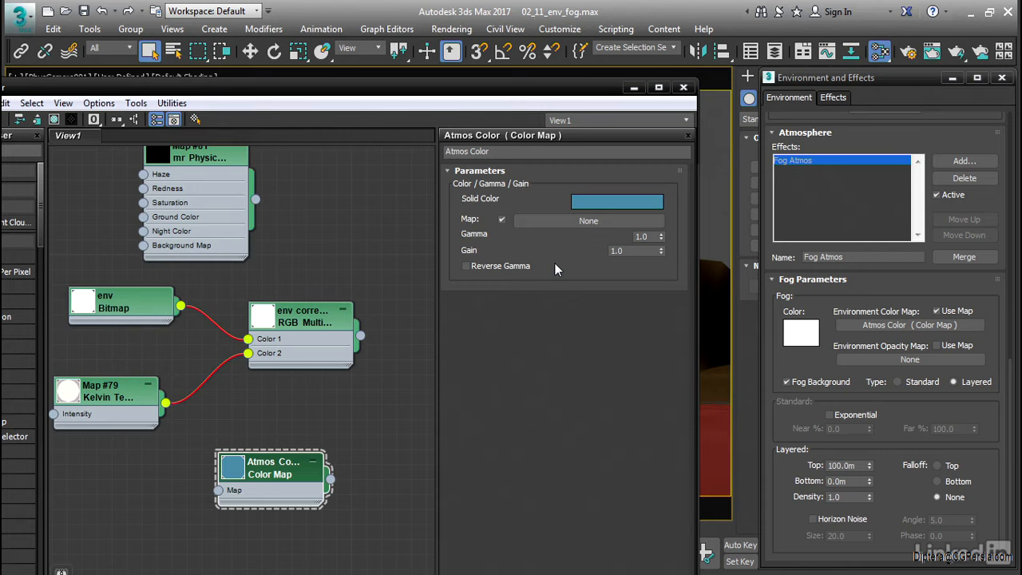
pyautogui.doubleClick(624, 250)
pyautogui.write('100')
pyautogui.press('Return')
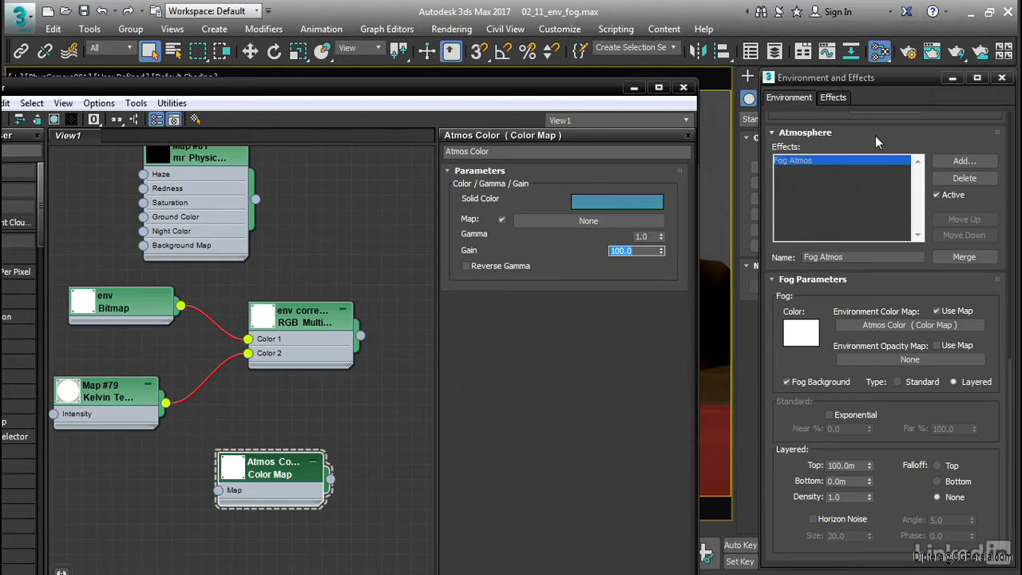
# Step: Review the exposure control settings and render the camera view to check the atmospheric fog
pyautogui.moveTo(874, 121); pyautogui.dragTo(885, 571)
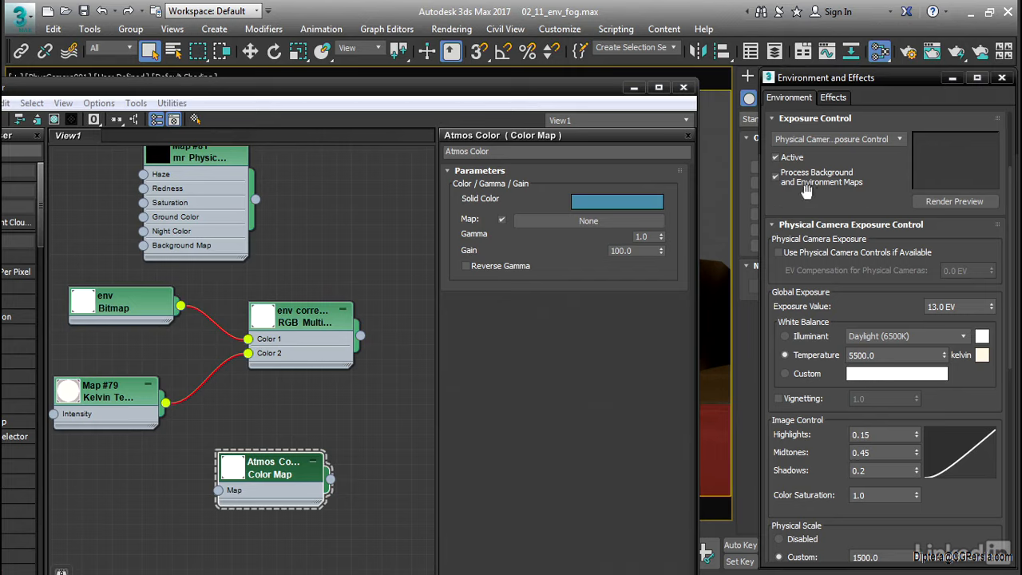
pyautogui.click(958, 52)
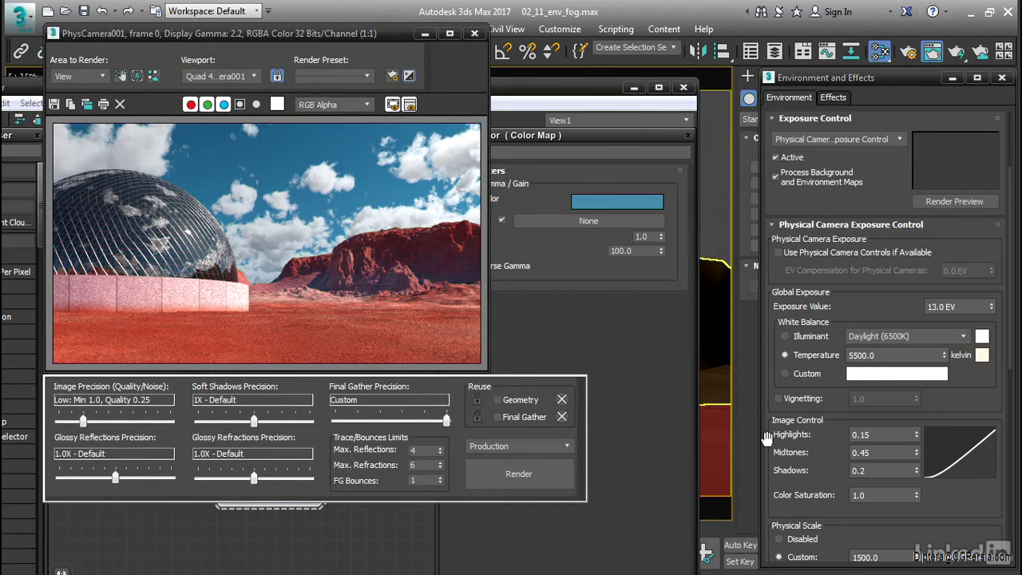
# Step: Add a second Fog effect to the scene's atmosphere and name it Fog Haze
pyautogui.scroll(-6, 767, 433)
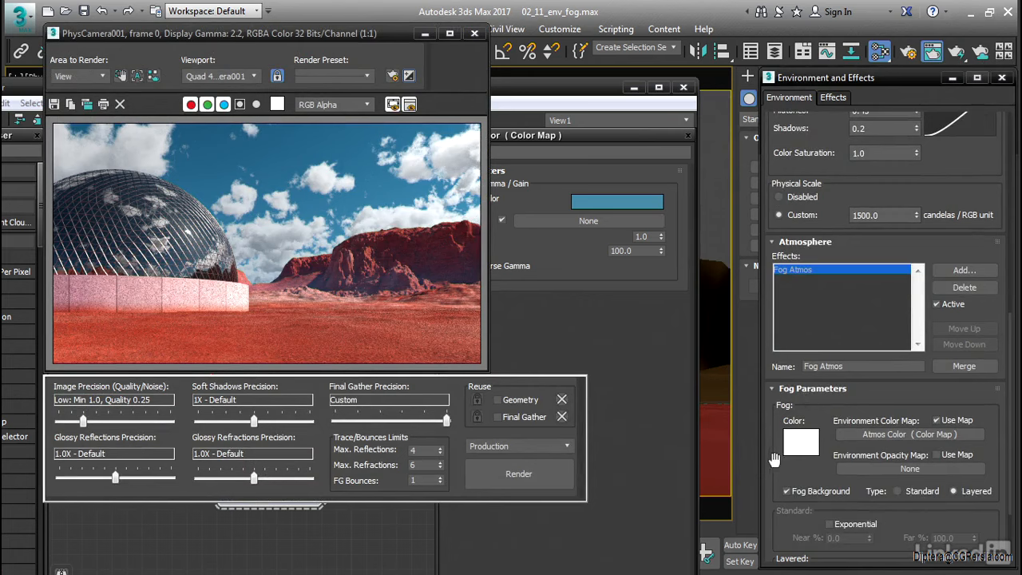
pyautogui.scroll(-5, 775, 460)
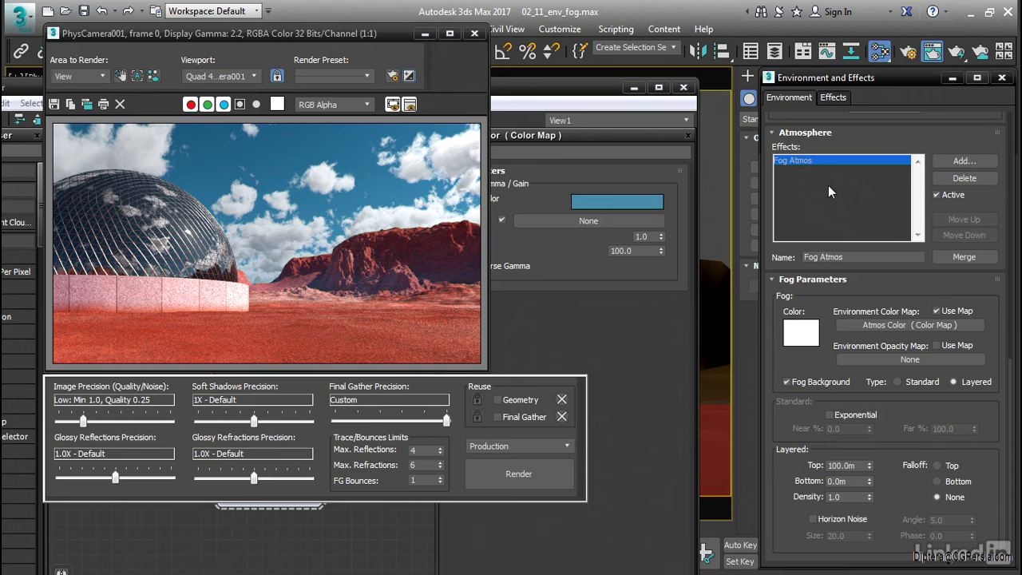
pyautogui.click(960, 164)
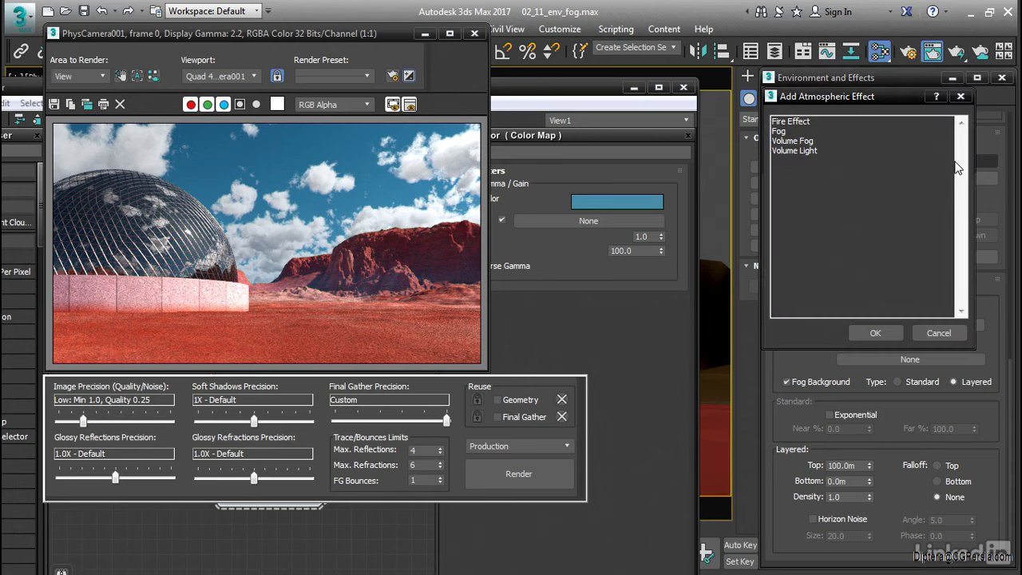
pyautogui.moveTo(892, 99); pyautogui.dragTo(784, 134)
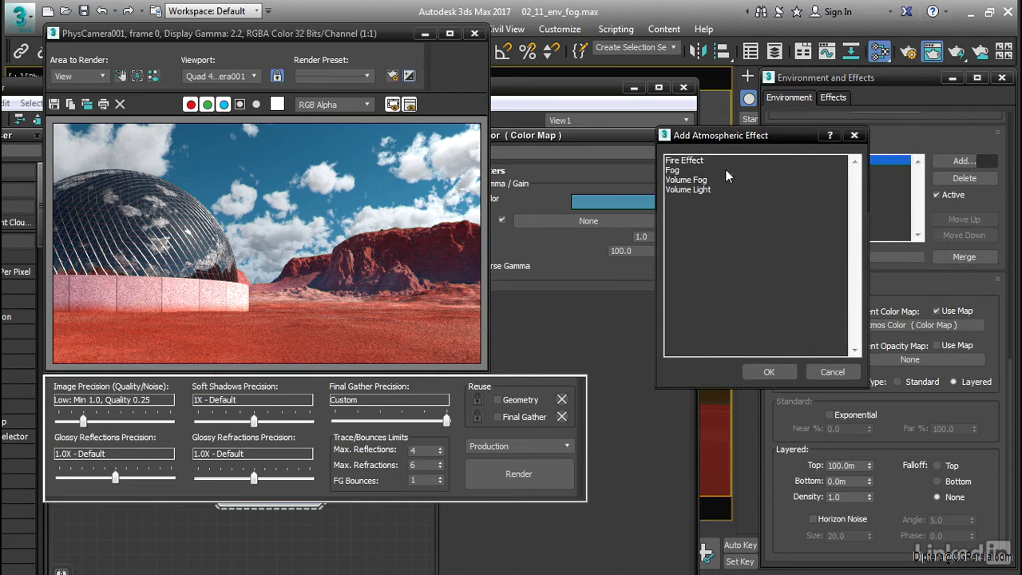
pyautogui.click(671, 170)
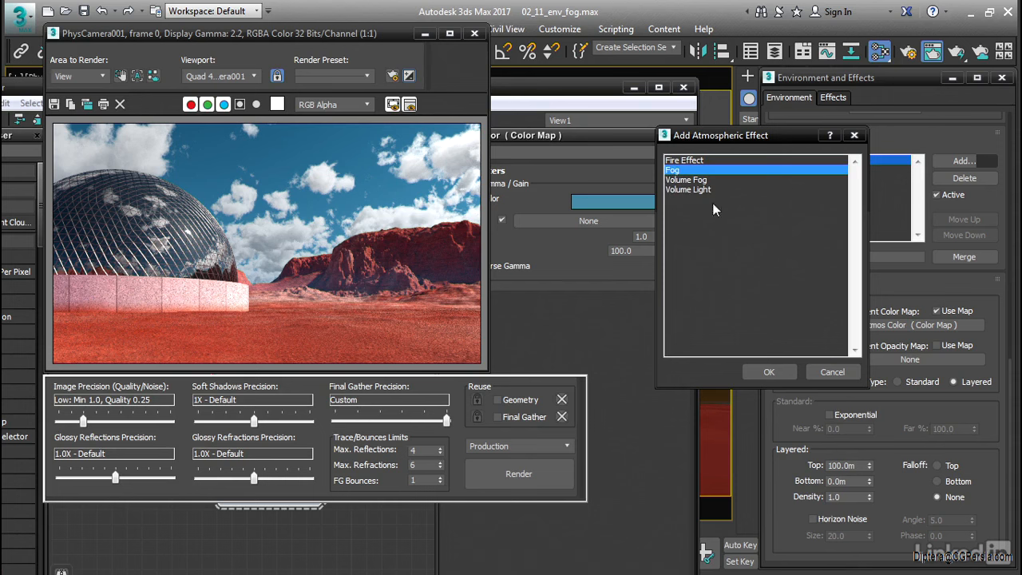
pyautogui.click(761, 367)
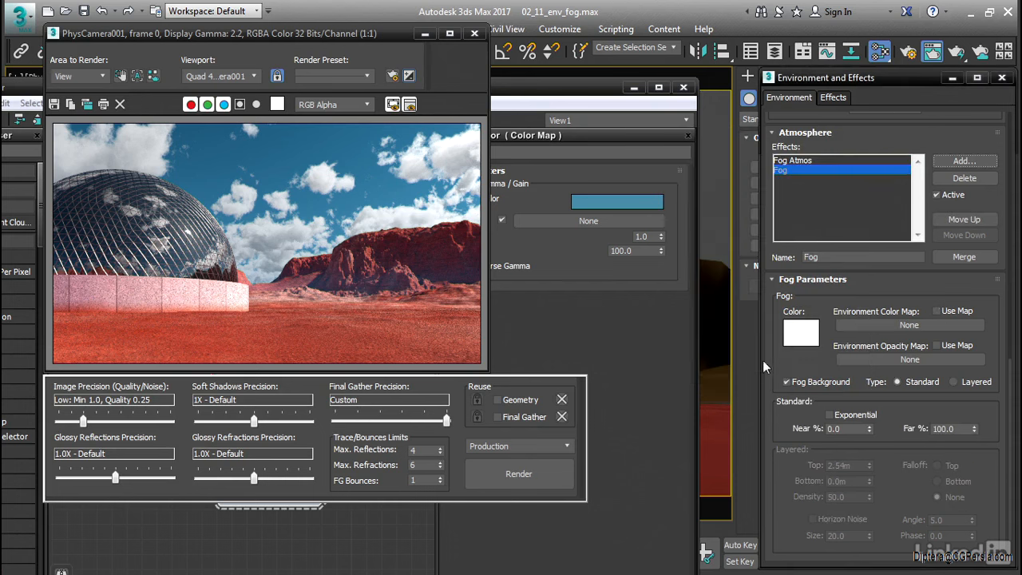
pyautogui.click(818, 256)
pyautogui.write('Haze')
pyautogui.press('Return')
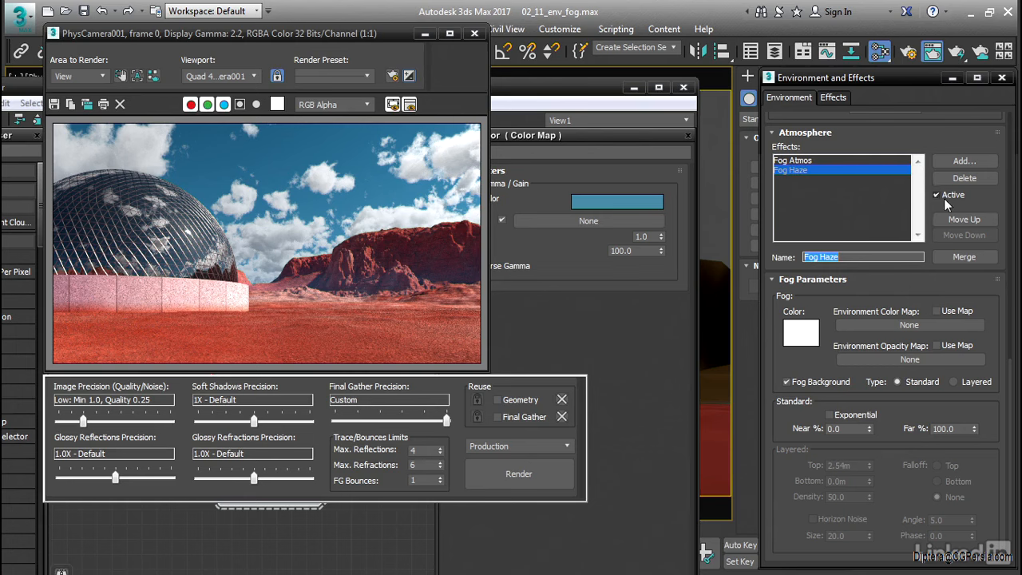
# Step: Switch the Fog Haze effect to the Layered type with a top of 50 m and a density of 4
pyautogui.click(807, 162)
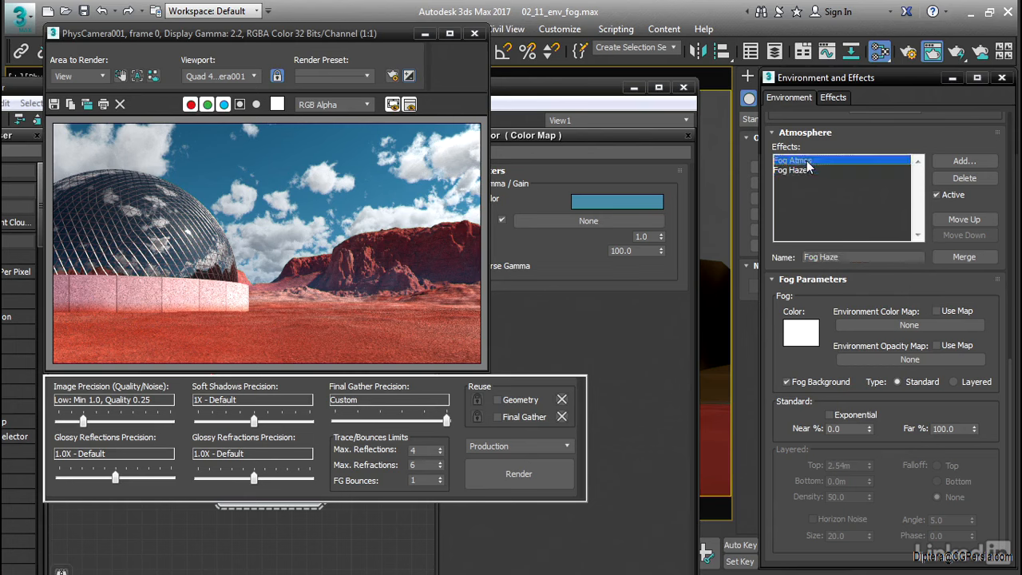
pyautogui.click(803, 170)
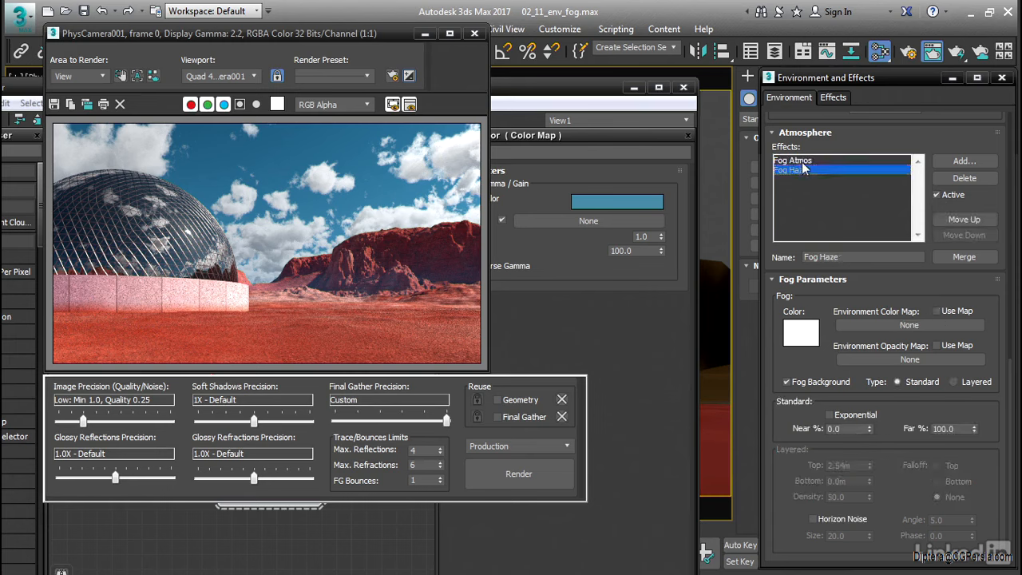
pyautogui.click(804, 162)
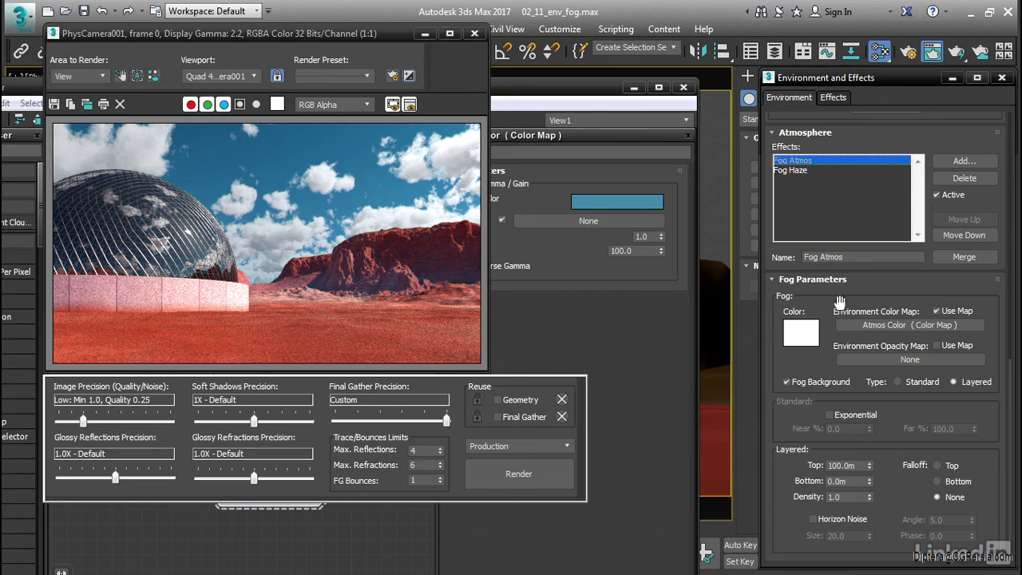
pyautogui.click(789, 172)
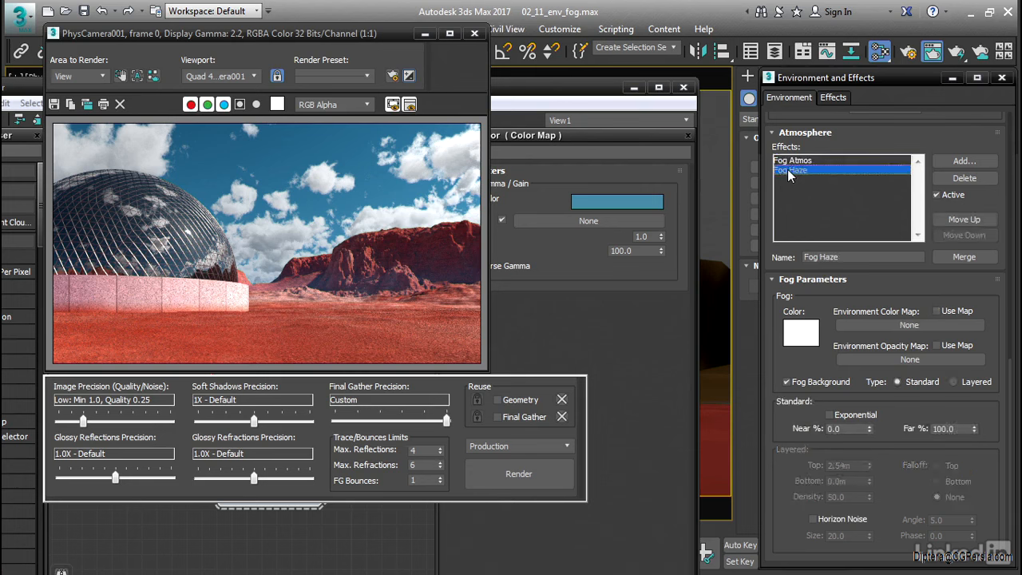
pyautogui.click(953, 382)
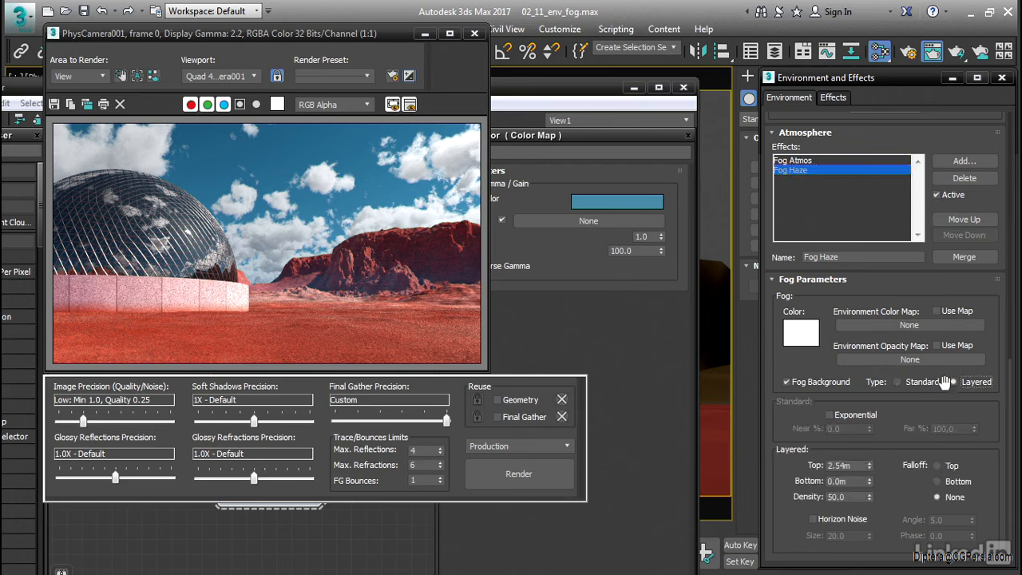
pyautogui.doubleClick(845, 464)
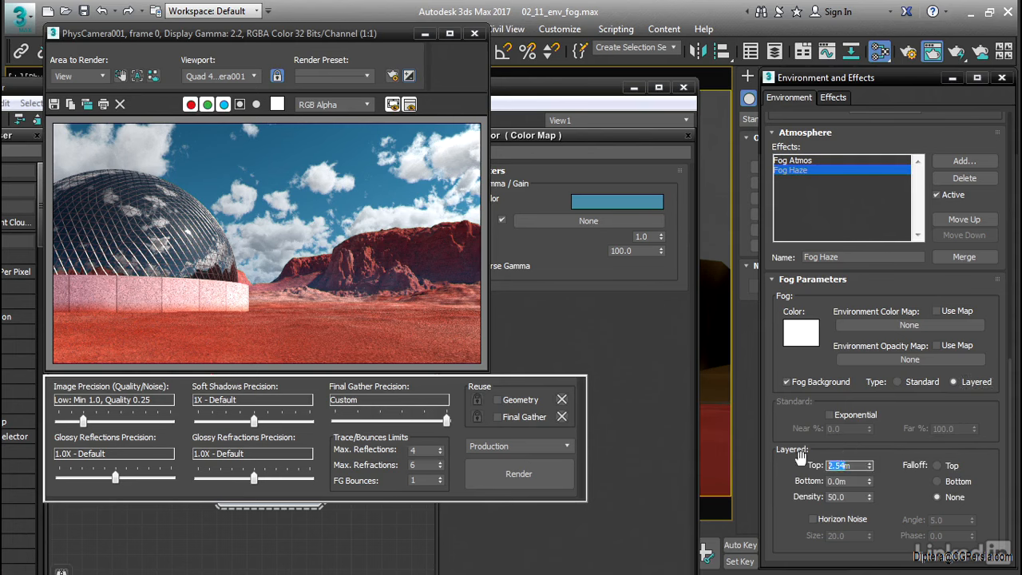
pyautogui.write('50')
pyautogui.press('Return')
pyautogui.doubleClick(846, 496)
pyautogui.write('4')
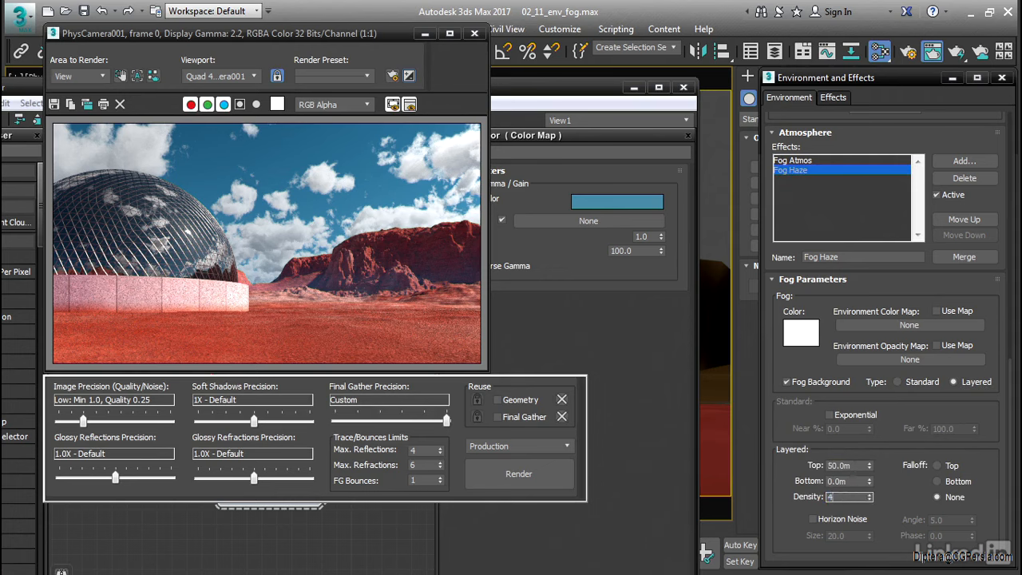
pyautogui.press('Return')
# Step: Close the rendered image, duplicate the Atmos Color map below the original and rename the copy Fog Haze
pyautogui.click(474, 34)
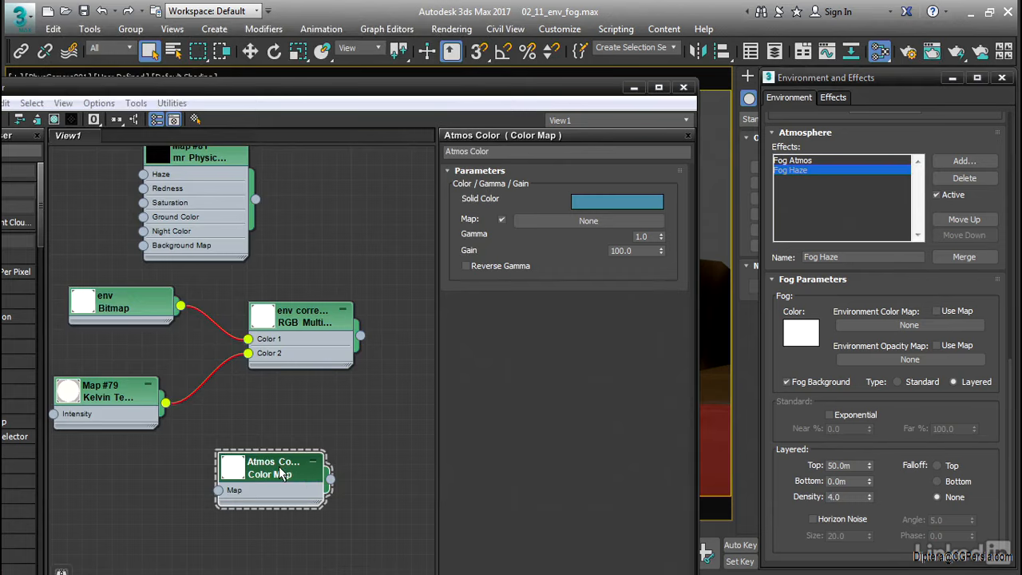
pyautogui.keyDown('shift'); pyautogui.moveTo(280, 474); pyautogui.dragTo(280, 545); pyautogui.keyUp('shift')
pyautogui.moveTo(286, 545); pyautogui.dragTo(287, 477, button='middle')
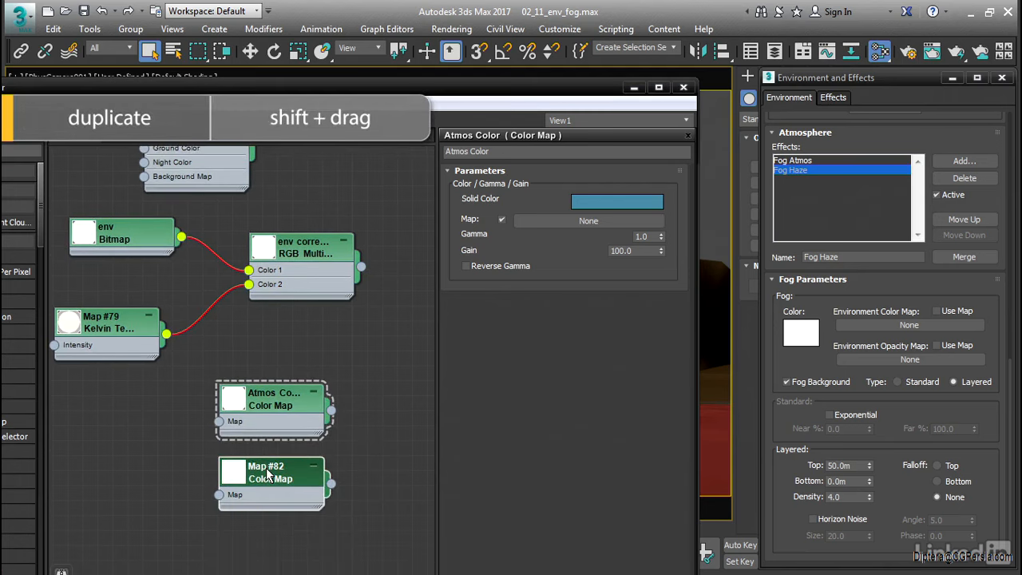
pyautogui.click(268, 472)
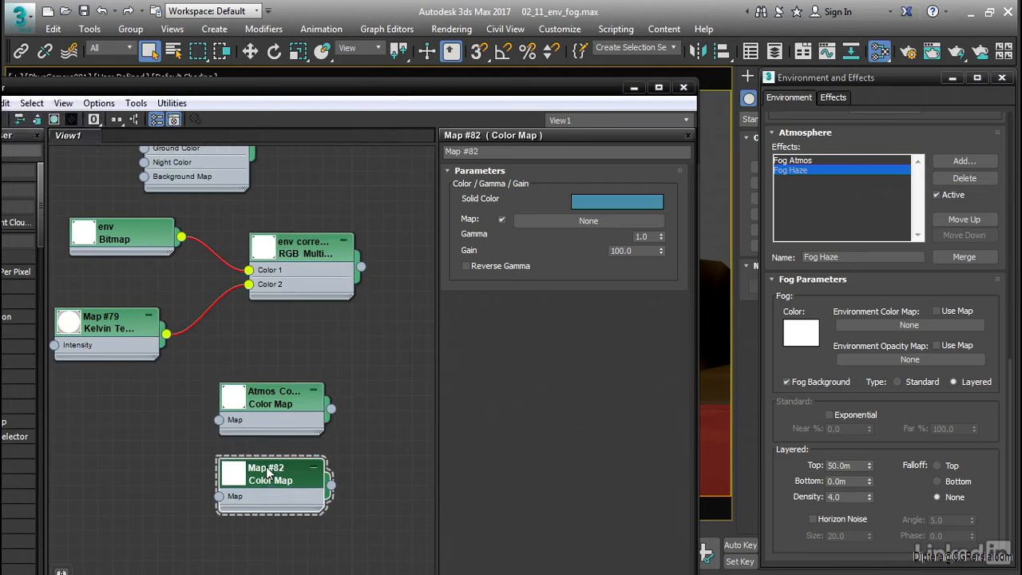
pyautogui.moveTo(489, 151); pyautogui.dragTo(411, 155)
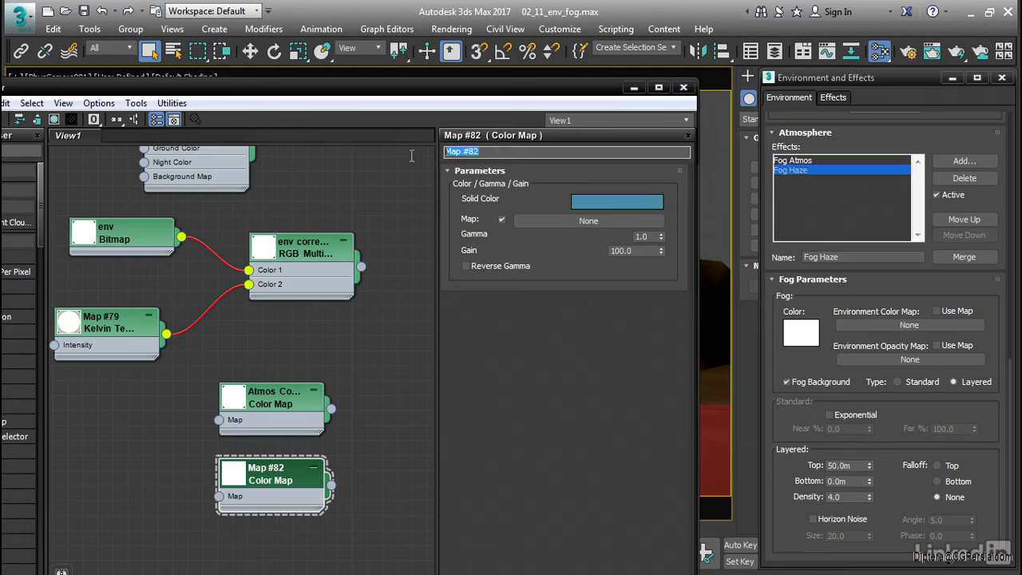
pyautogui.write('Fog Haze')
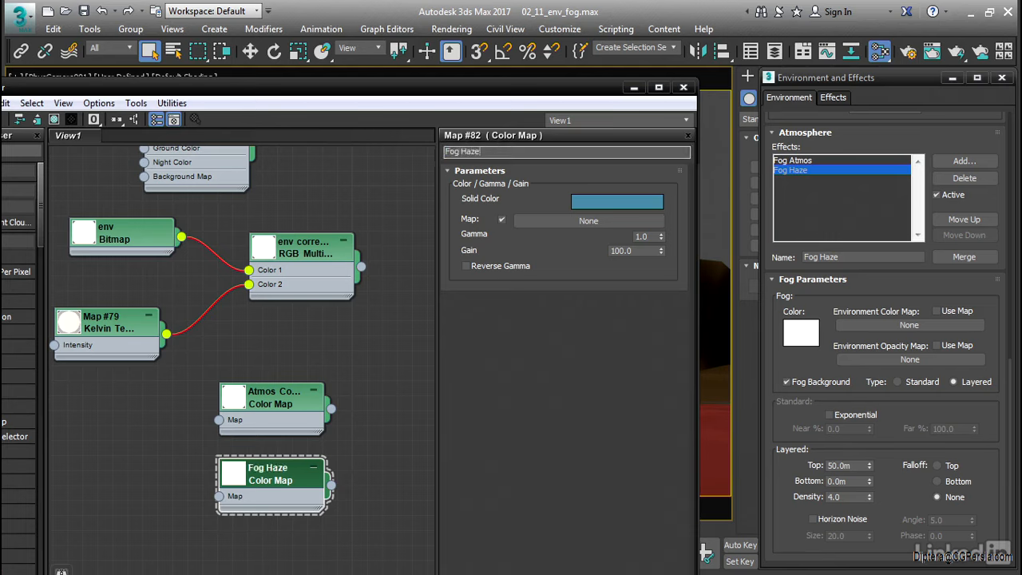
pyautogui.press('Return')
# Step: Set the Fog Haze map's solid color to hue 0.04, saturation 0.7 and value 0.19
pyautogui.click(627, 201)
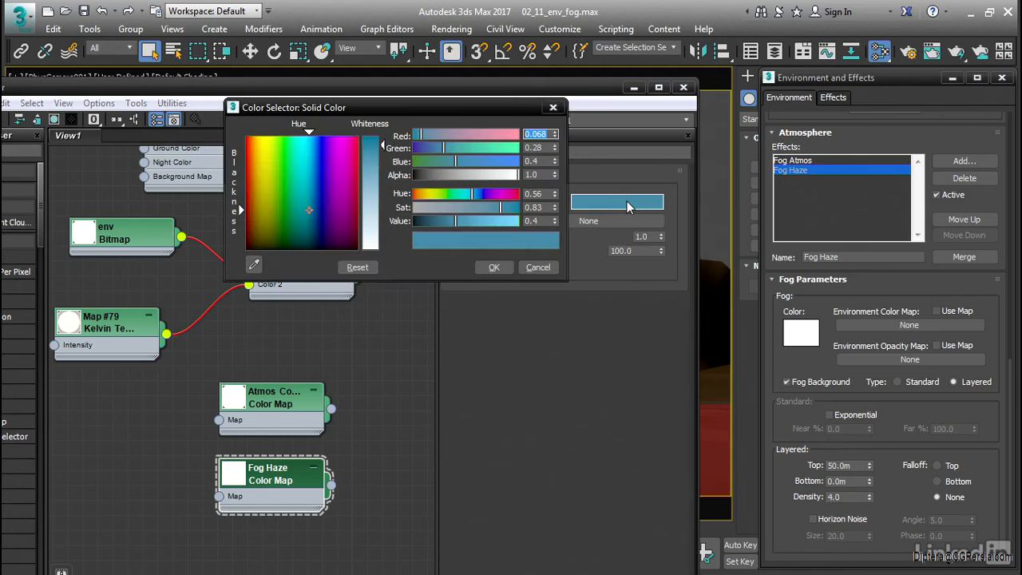
pyautogui.click(535, 194)
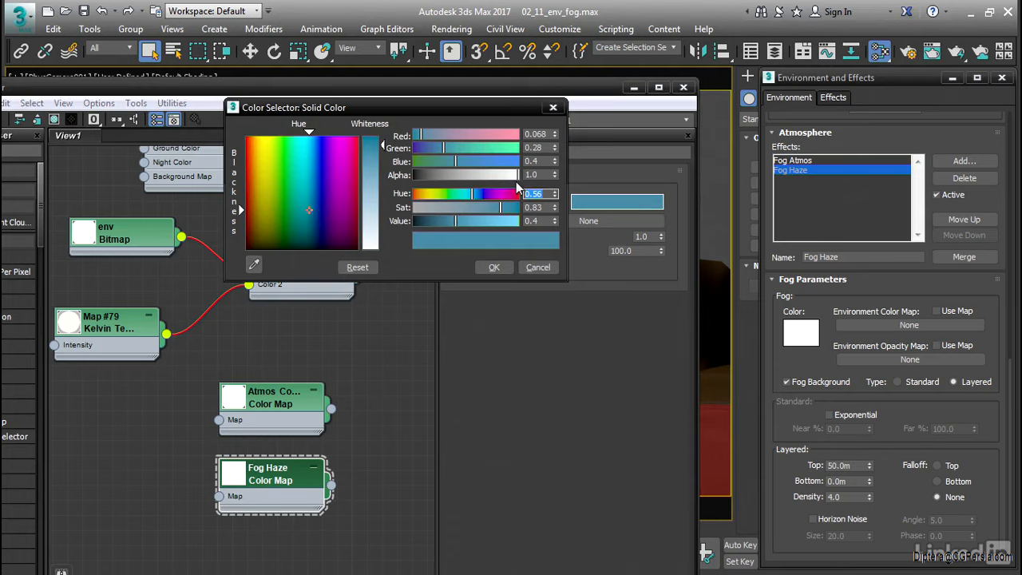
pyautogui.write('0.04')
pyautogui.click(544, 208)
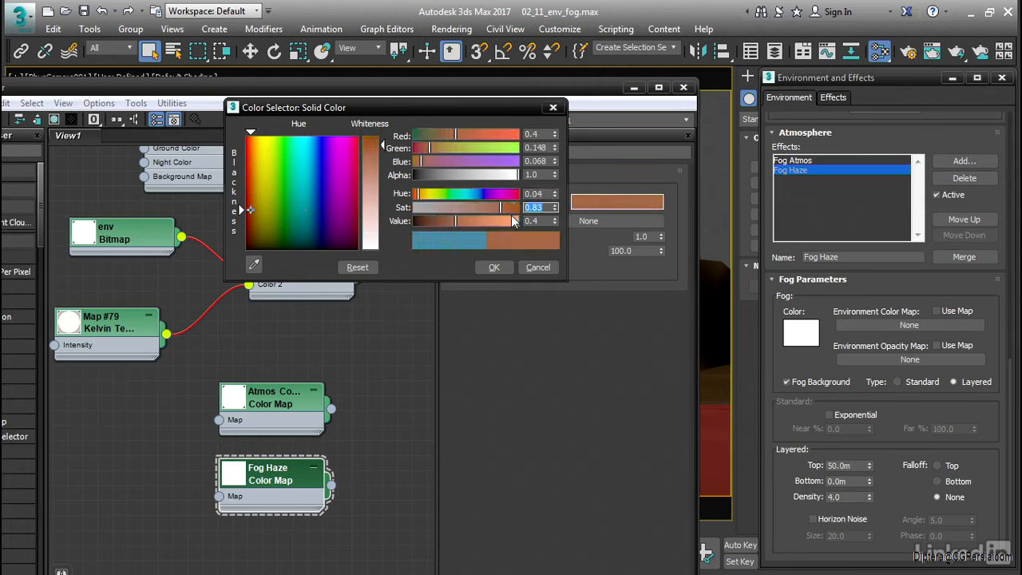
pyautogui.write('7')
pyautogui.press('Return')
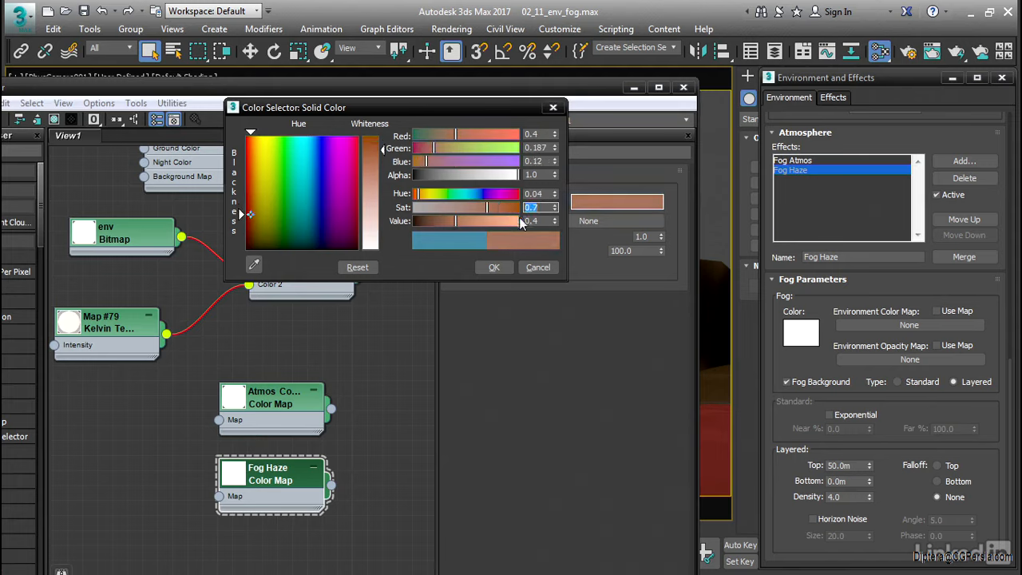
pyautogui.press('Tab')
pyautogui.write('.19')
pyautogui.press('Return')
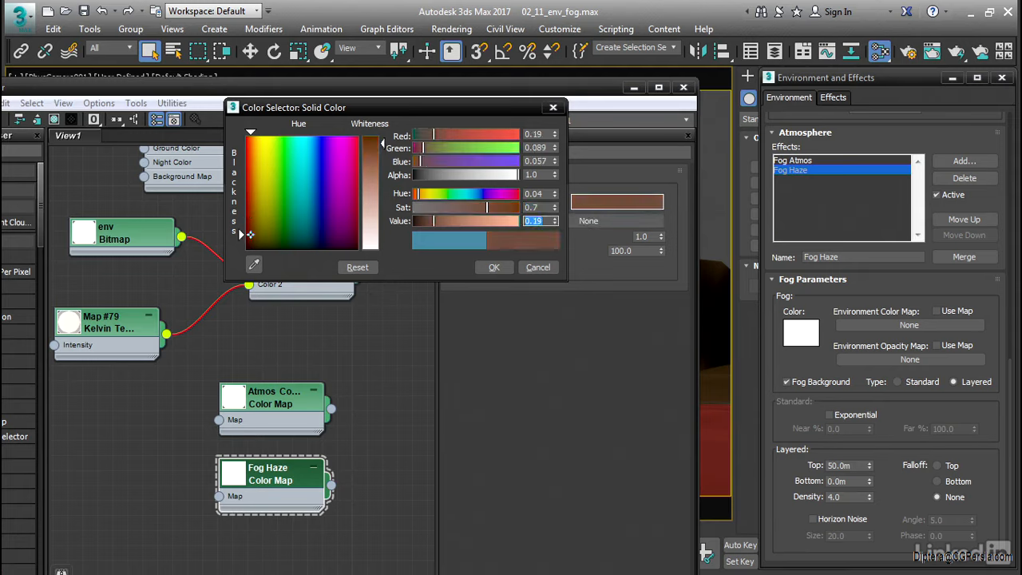
pyautogui.click(492, 267)
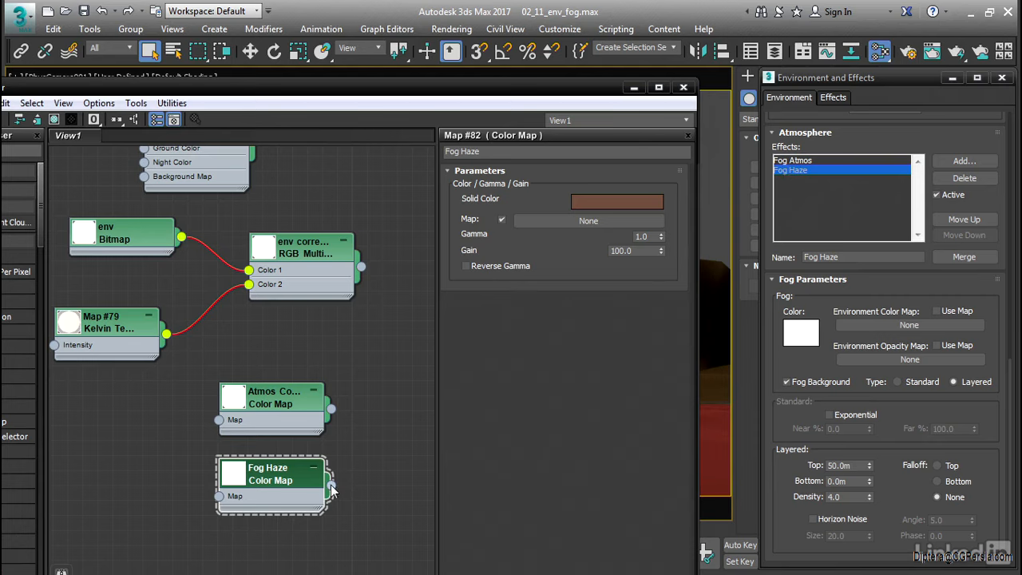
# Step: Assign the Fog Haze map as an instance to the Fog Haze effect's environment color map
pyautogui.moveTo(332, 489); pyautogui.dragTo(882, 323)
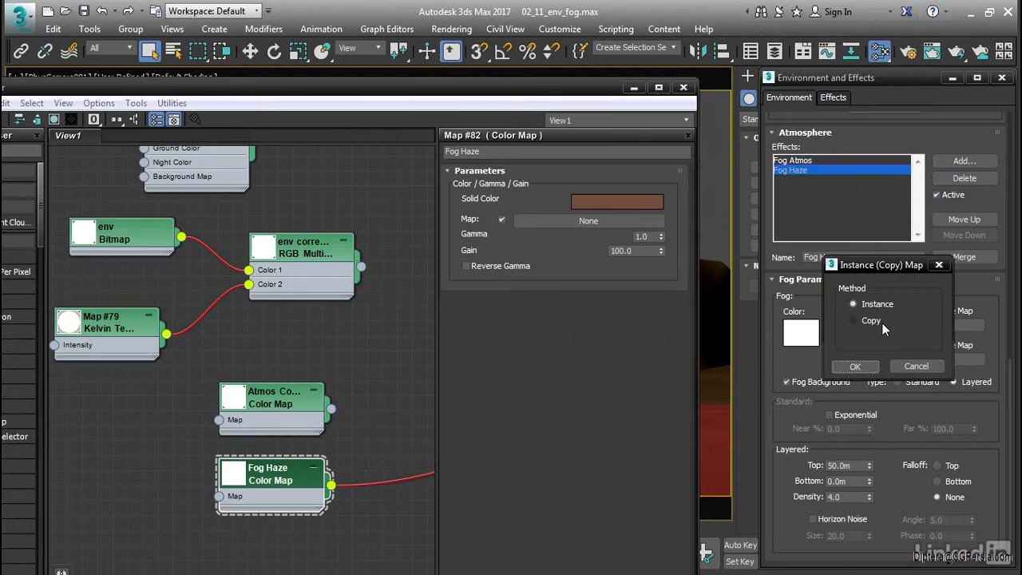
pyautogui.click(860, 366)
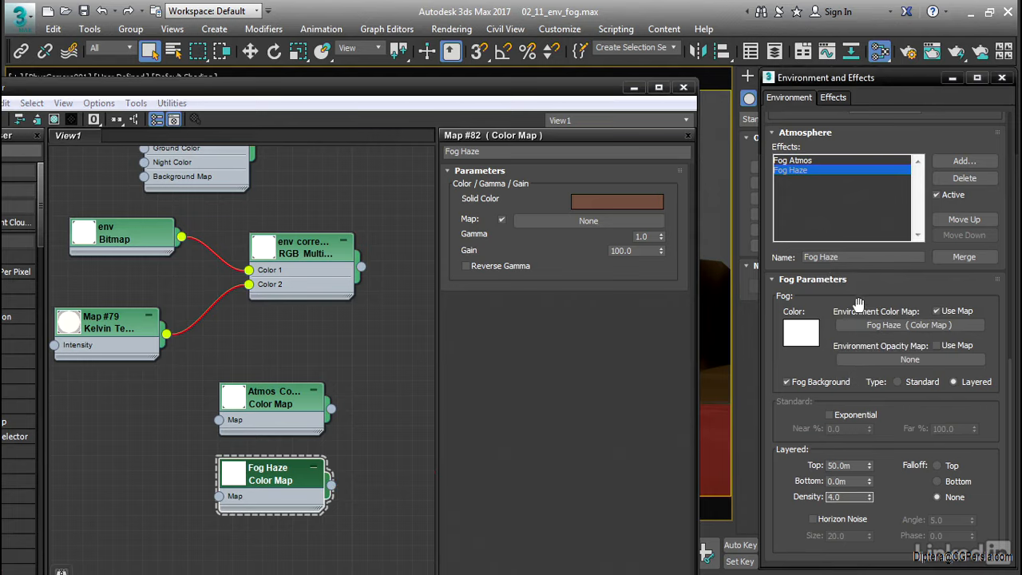